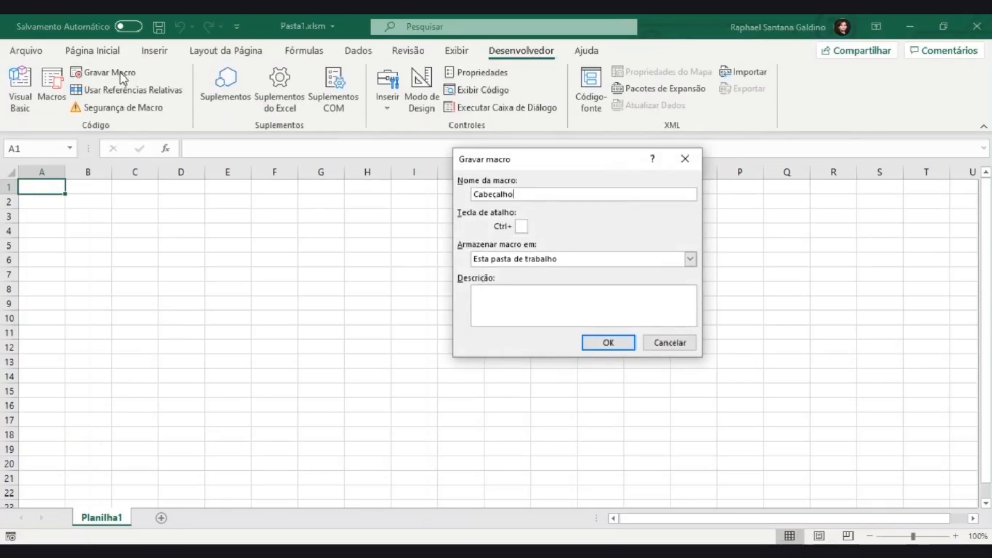
Step: Start recording the macro Cabeçalho and enter the headers Produtos, Qnt. and Data de Compra in cells B2 to D2
left_click(608, 343)
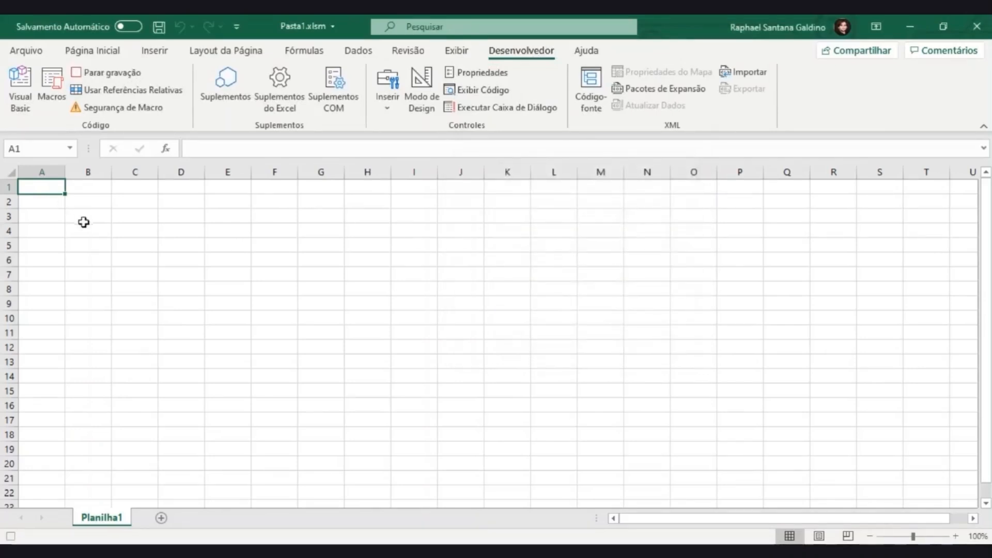
left_click(95, 203)
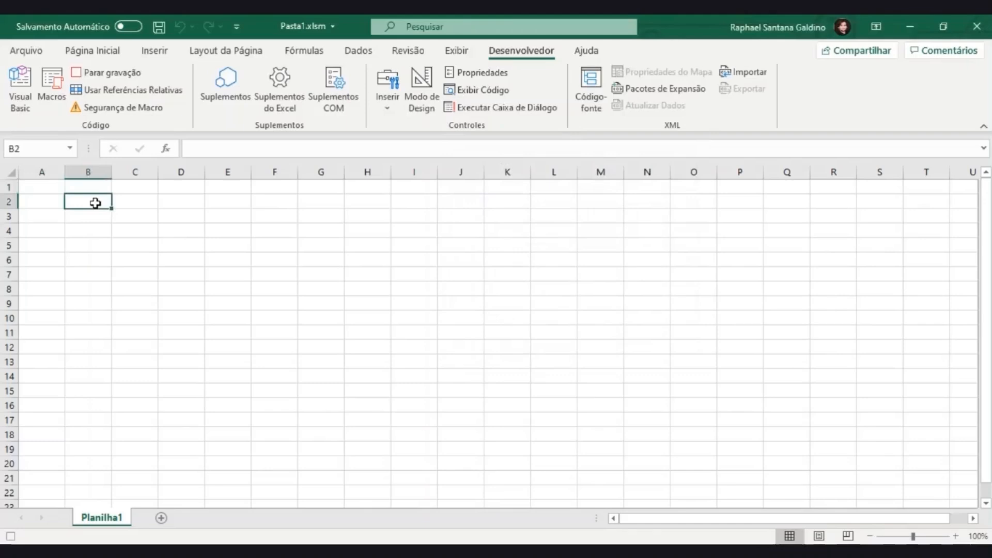
type("Produtos")
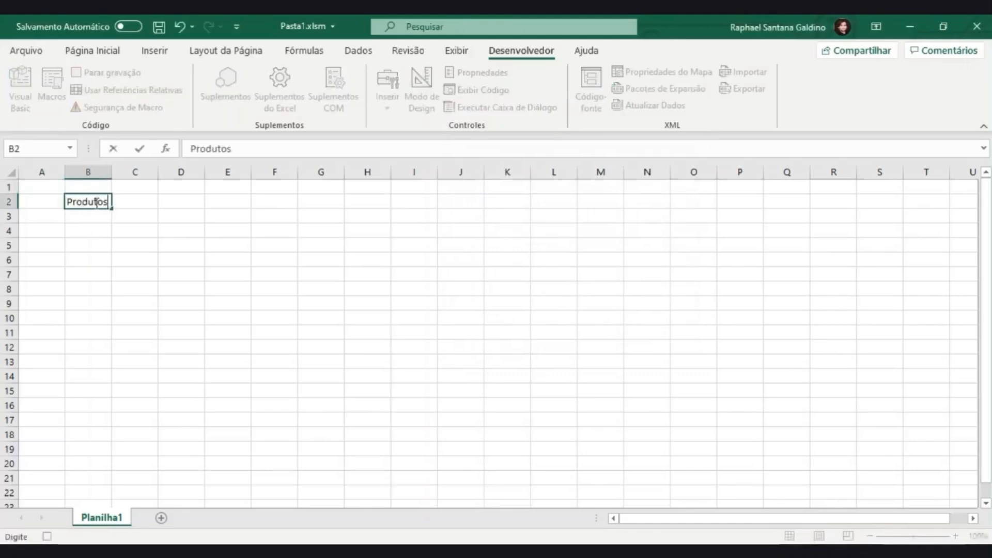
left_click(145, 201)
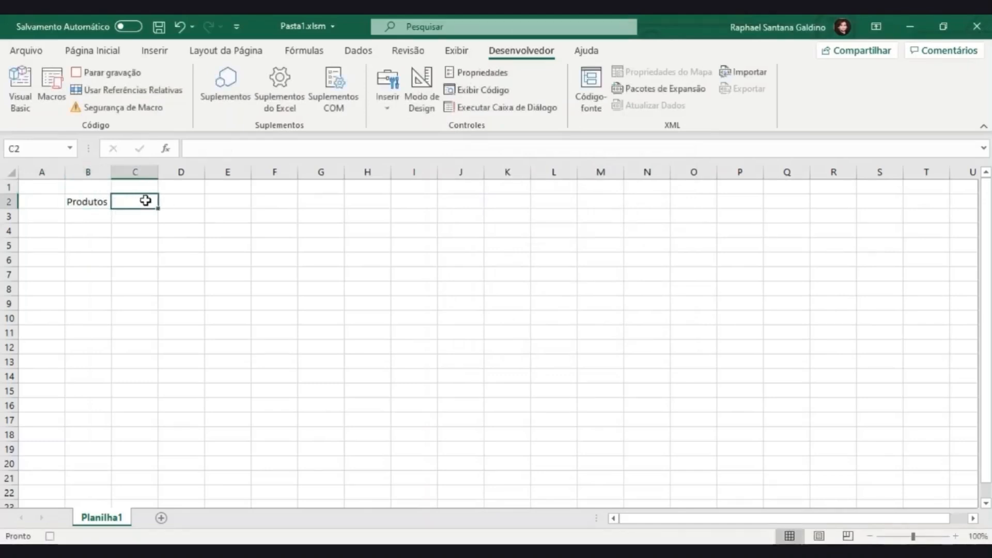
type("Qnt.")
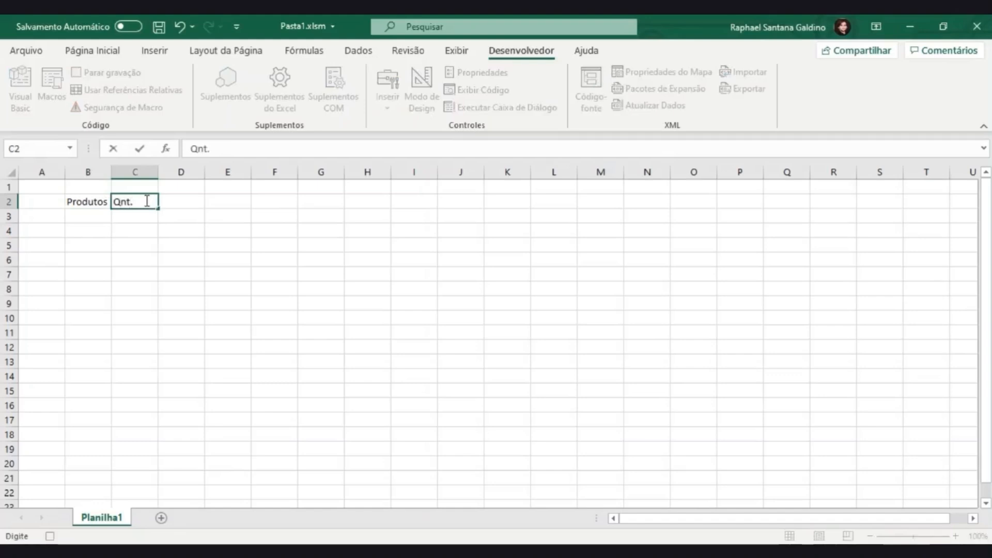
left_click(187, 208)
type("Data de Compra")
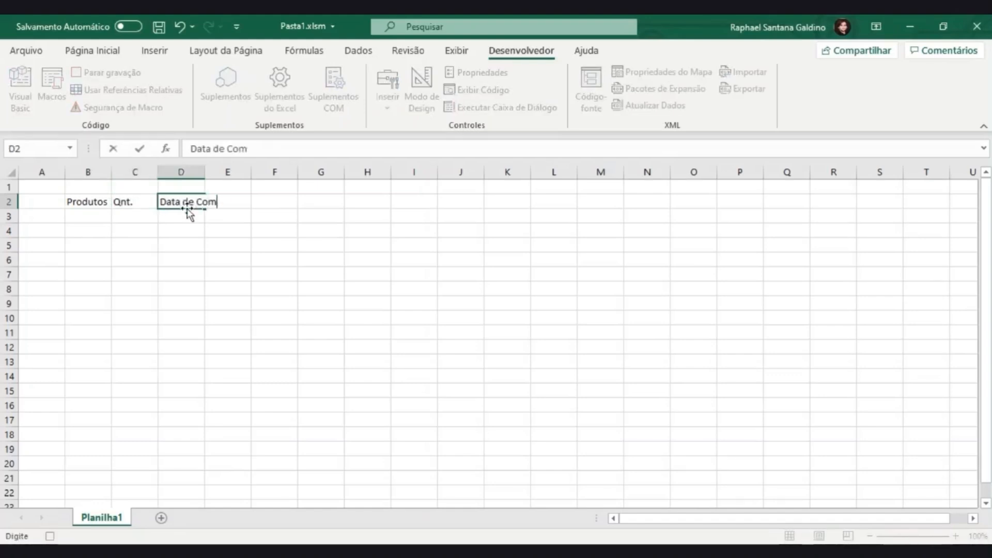
Step: Enter the headers Preço da Compra in cell E2 and Preço de Venda in cell F2
left_click(252, 202)
type("Pr")
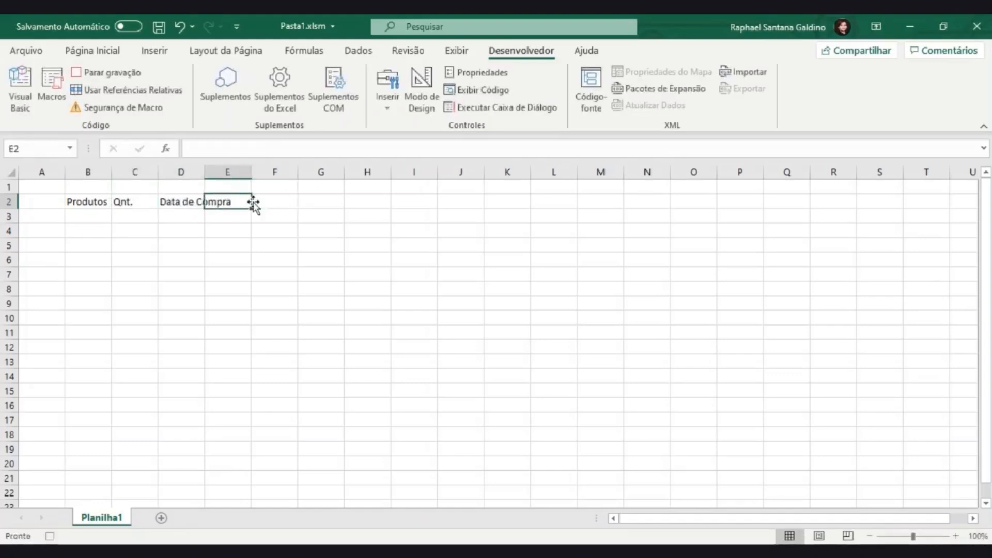
type("eço da Compra")
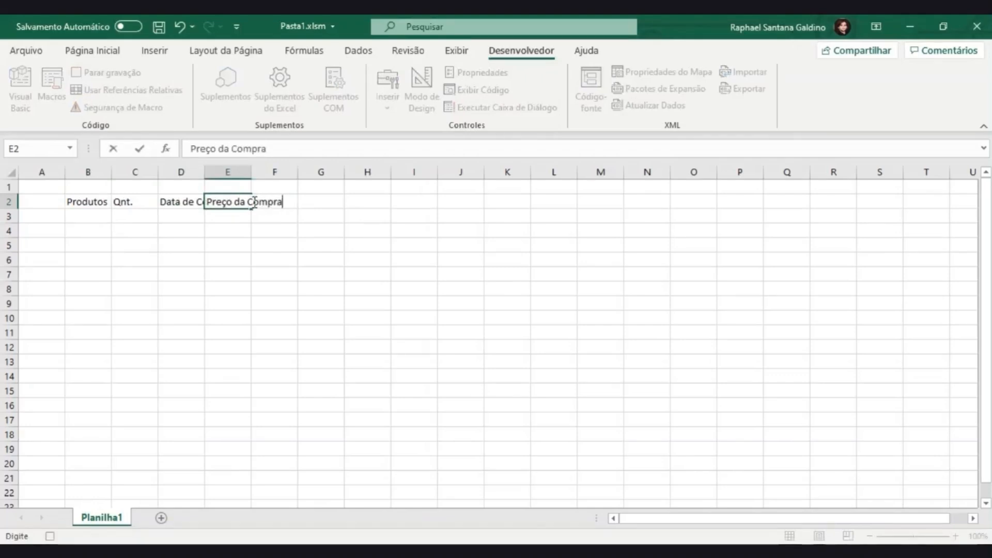
left_click(310, 208)
key("Left")
type("Preço ")
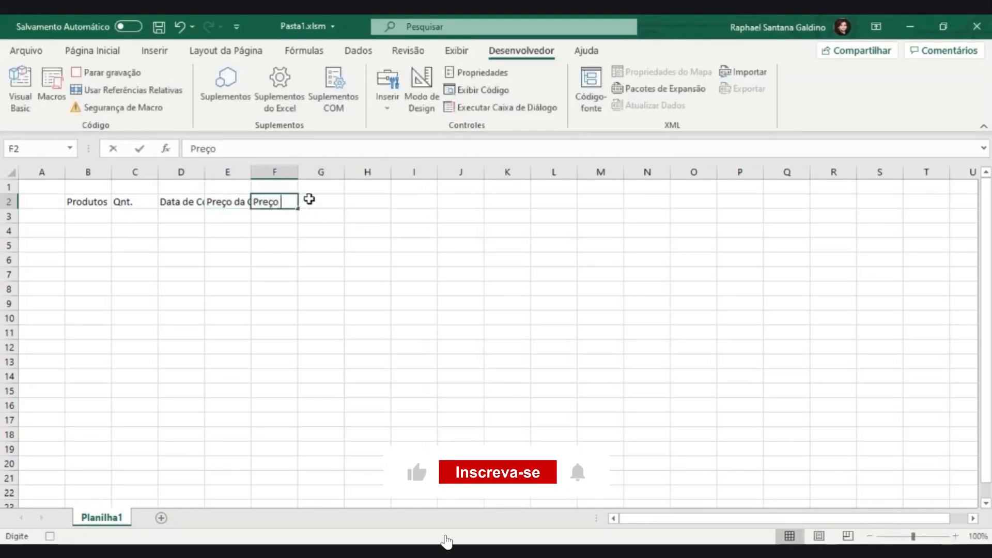
type("de Venda")
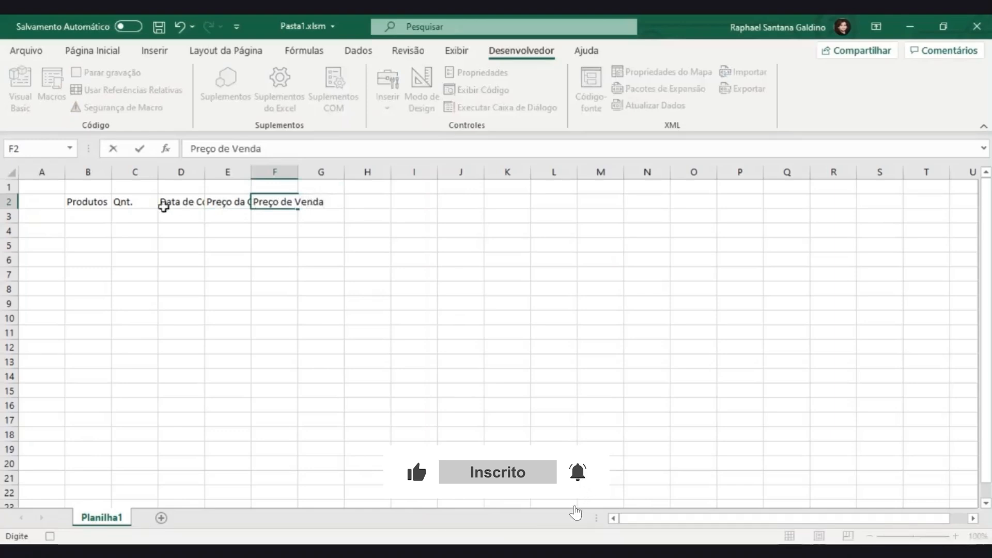
Step: Format the header cells B2:F2 with a dark blue fill and white font colour
left_click_drag(78, 199, 268, 203)
left_click(96, 52)
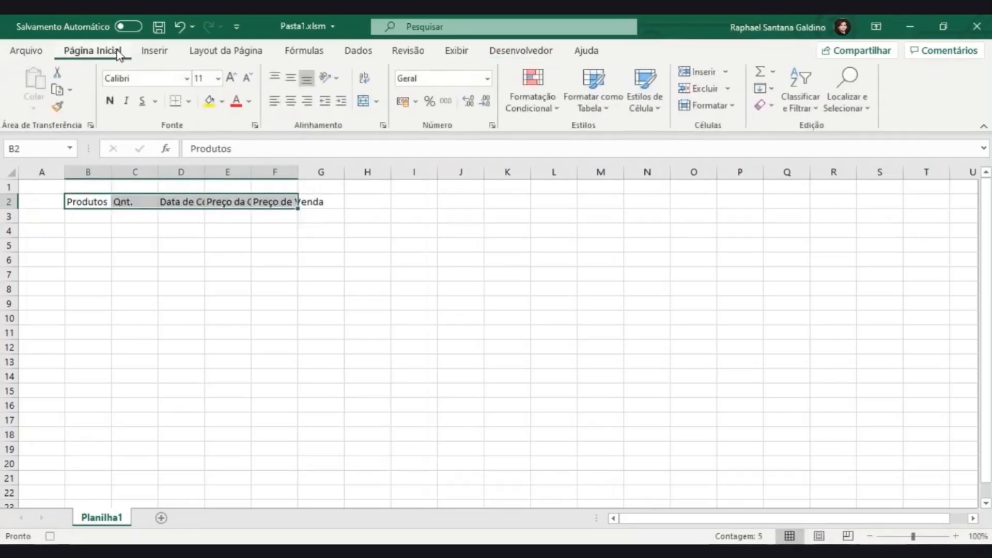
left_click(222, 101)
left_click(257, 217)
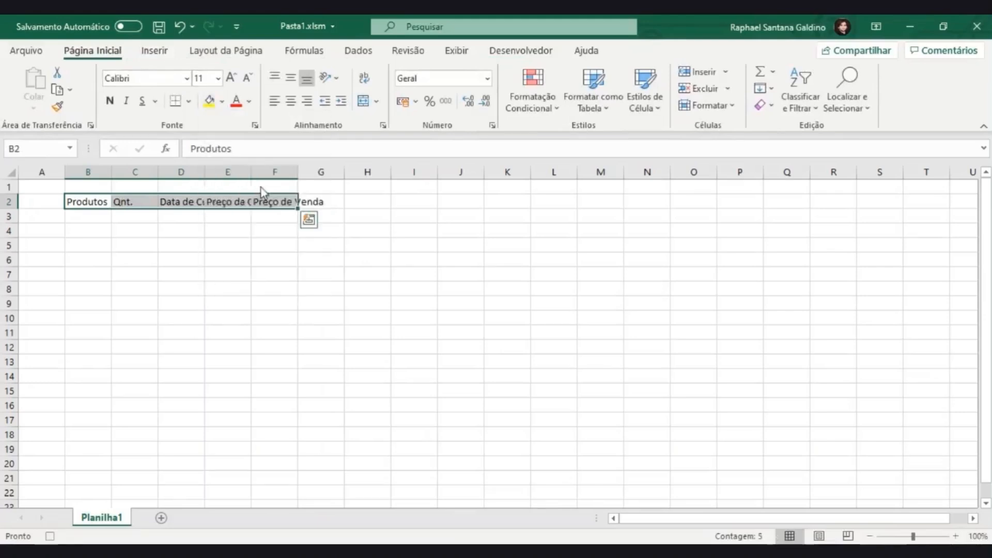
left_click(249, 102)
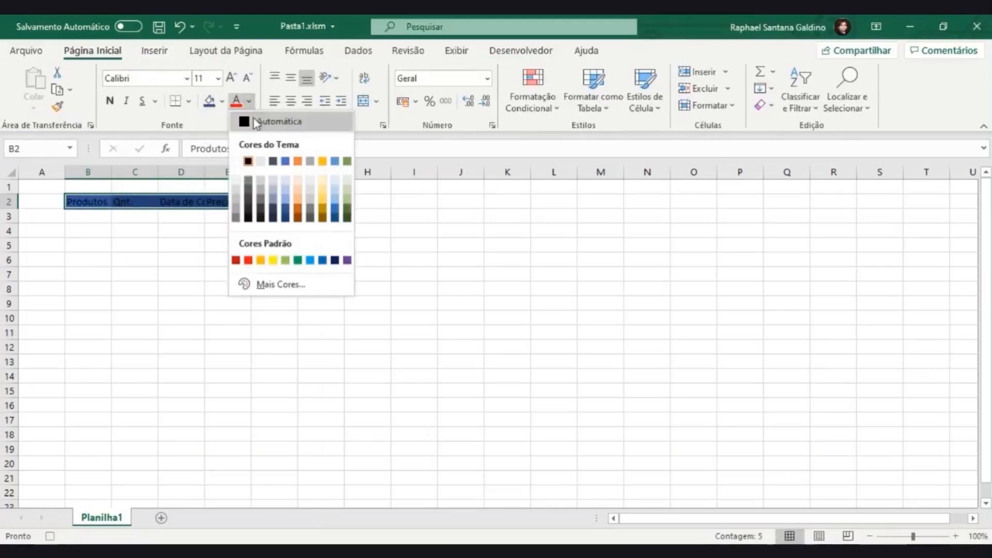
left_click(236, 162)
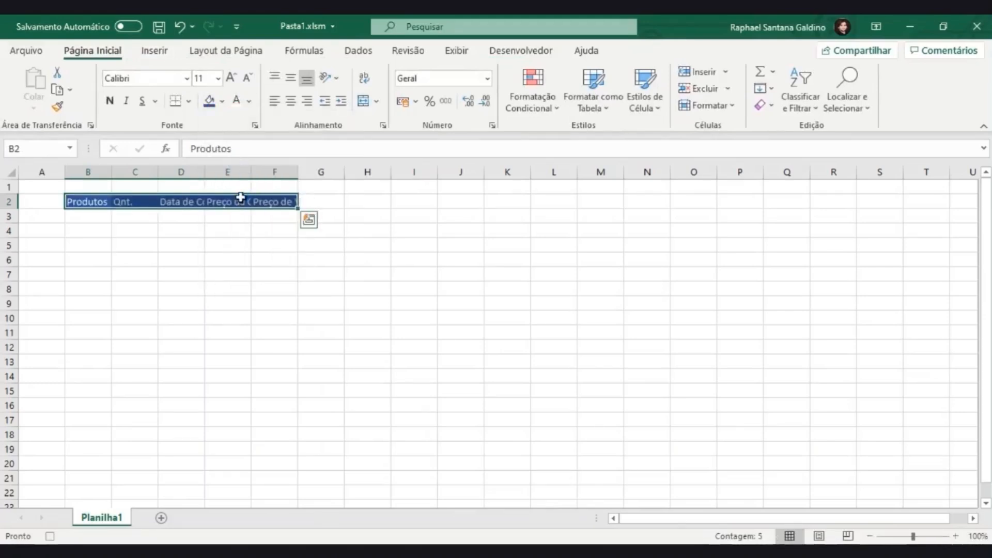
Step: Autofit columns B to F to their header text and stop the macro recording
left_click_drag(98, 170, 290, 170)
double_click(298, 170)
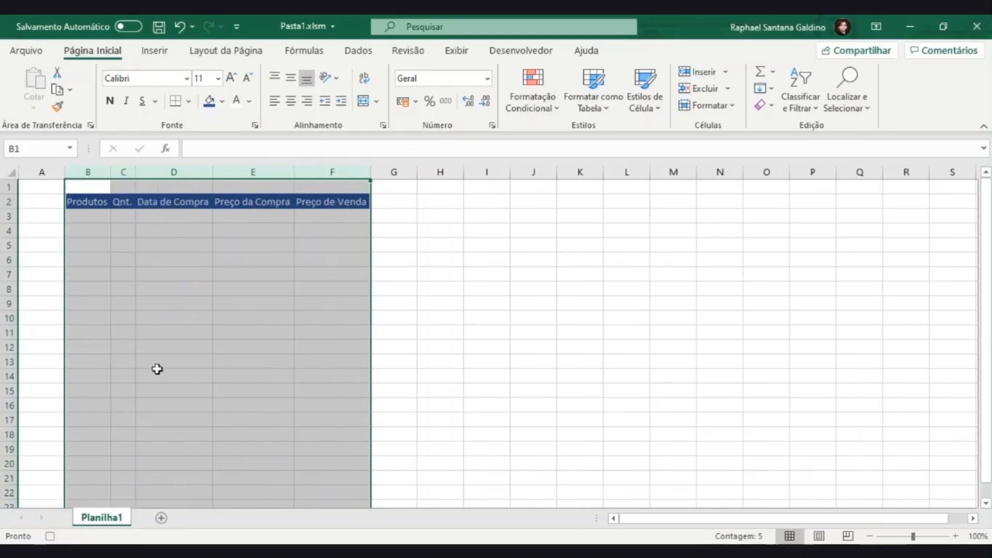
left_click(48, 536)
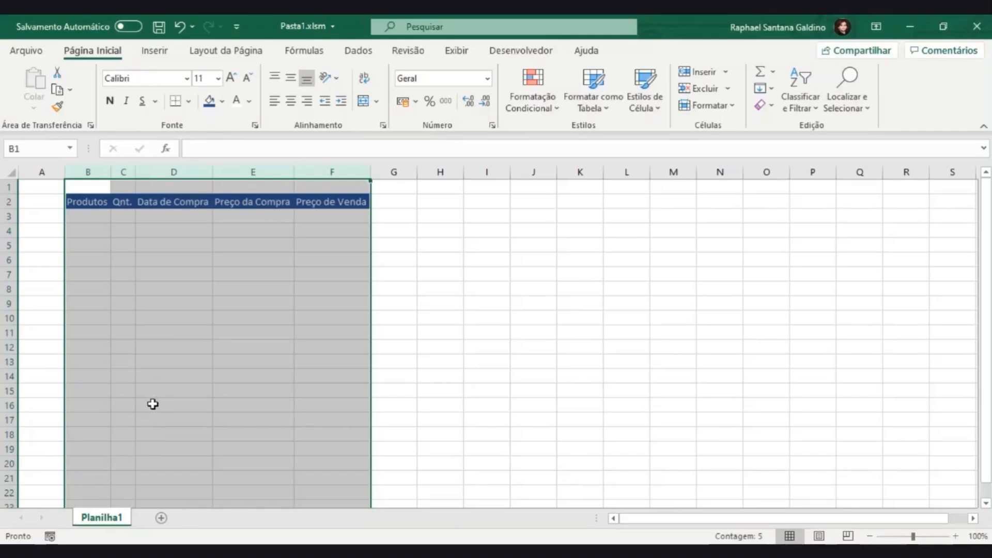
Step: Clear all contents and formatting from the range A1:H5
left_click(347, 318)
left_click_drag(432, 243, 23, 186)
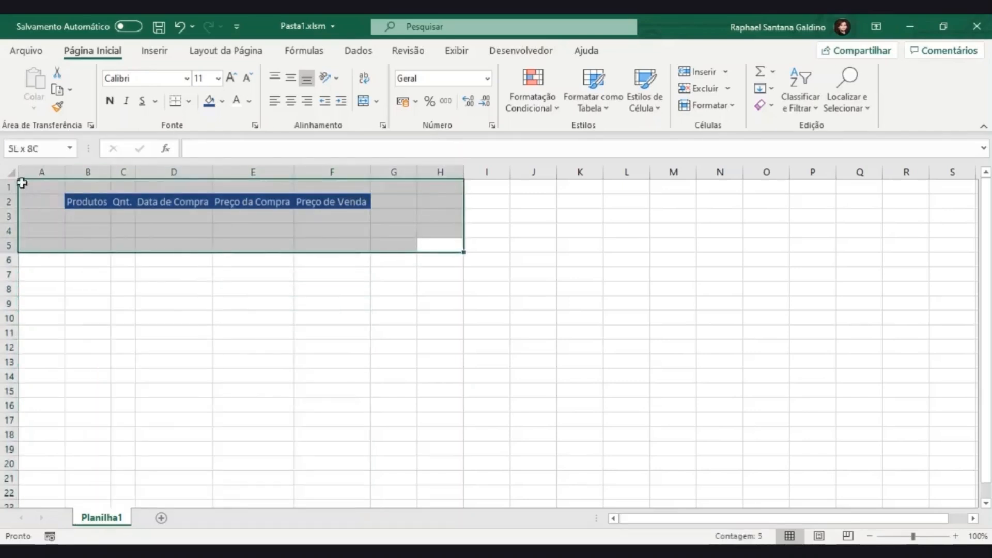
left_click(764, 105)
left_click(786, 126)
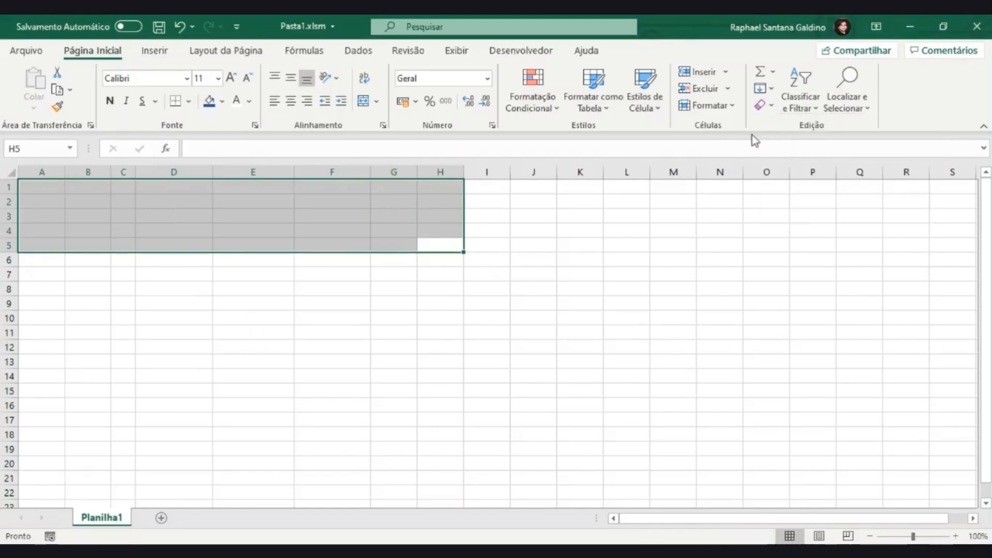
Step: Run the Cabeçalho macro on Planilha1 to recreate the header row
left_click(525, 50)
left_click(49, 92)
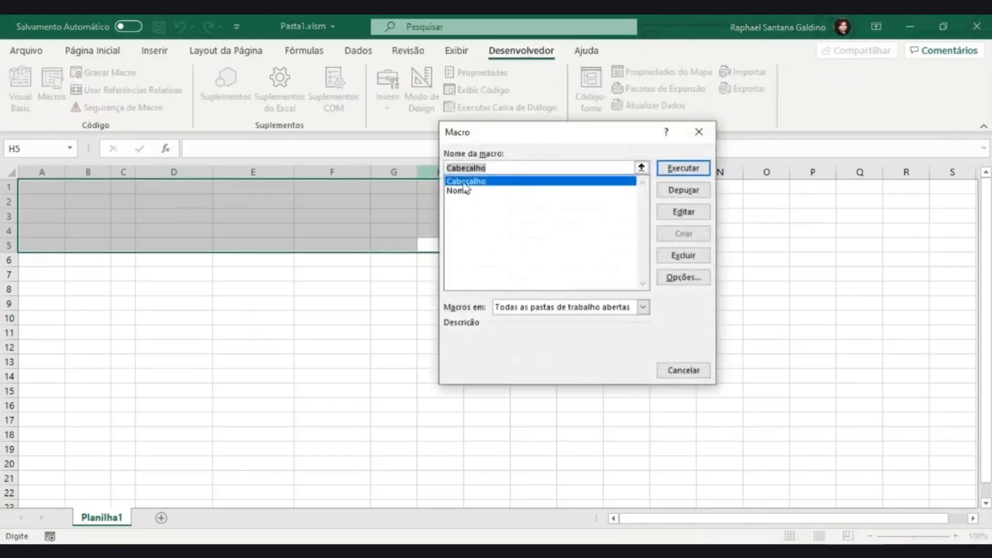
left_click(683, 169)
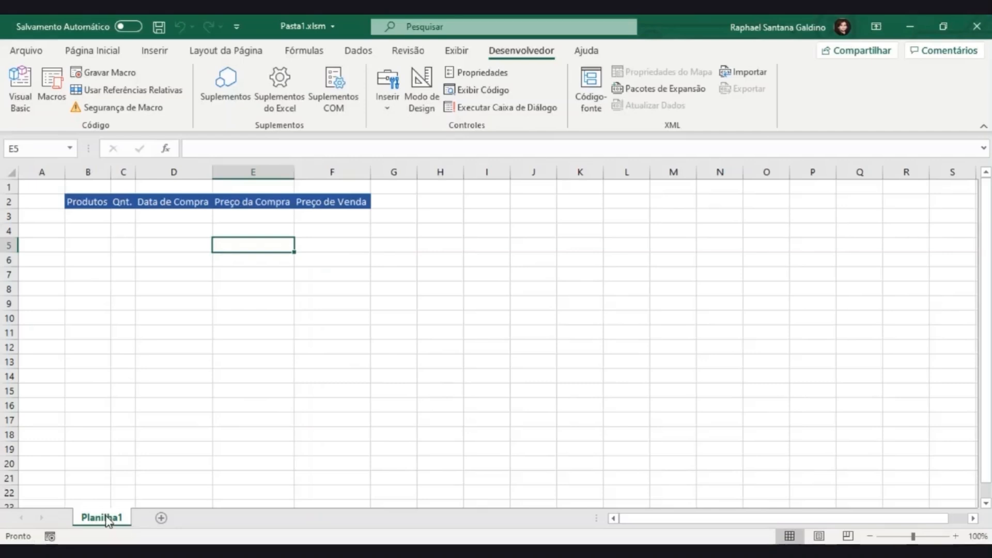
Step: Add a new worksheet after Planilha1 and run the Cabeçalho macro on it
left_click(161, 523)
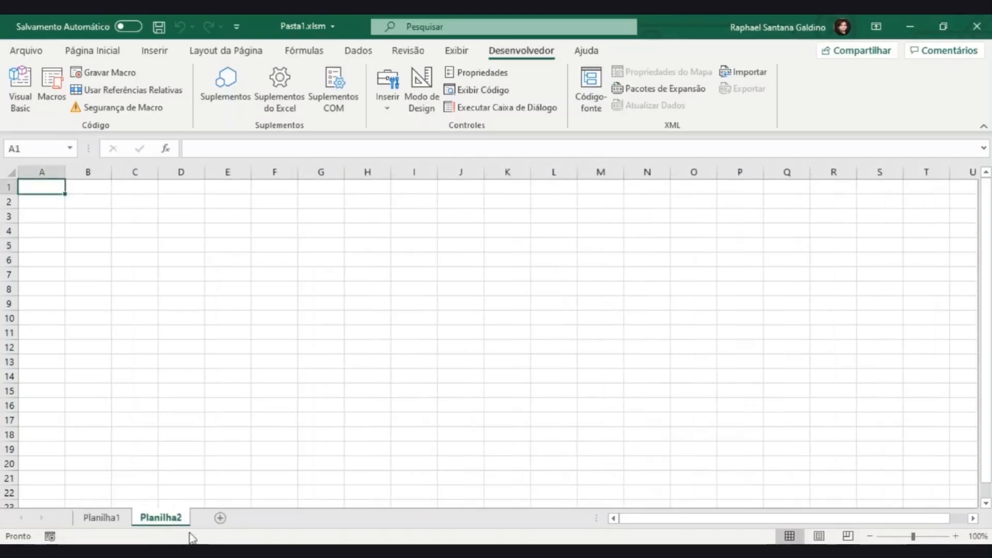
left_click(51, 84)
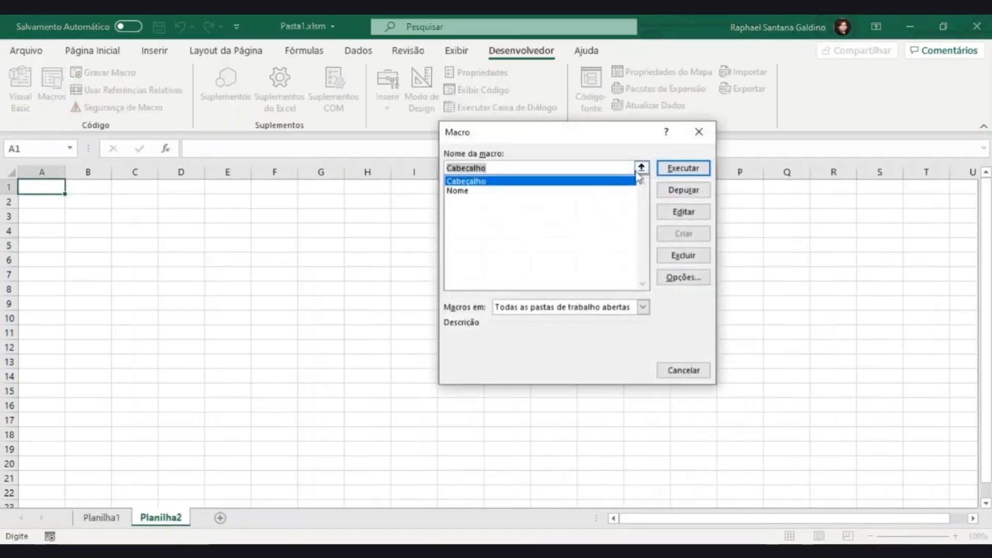
left_click(674, 169)
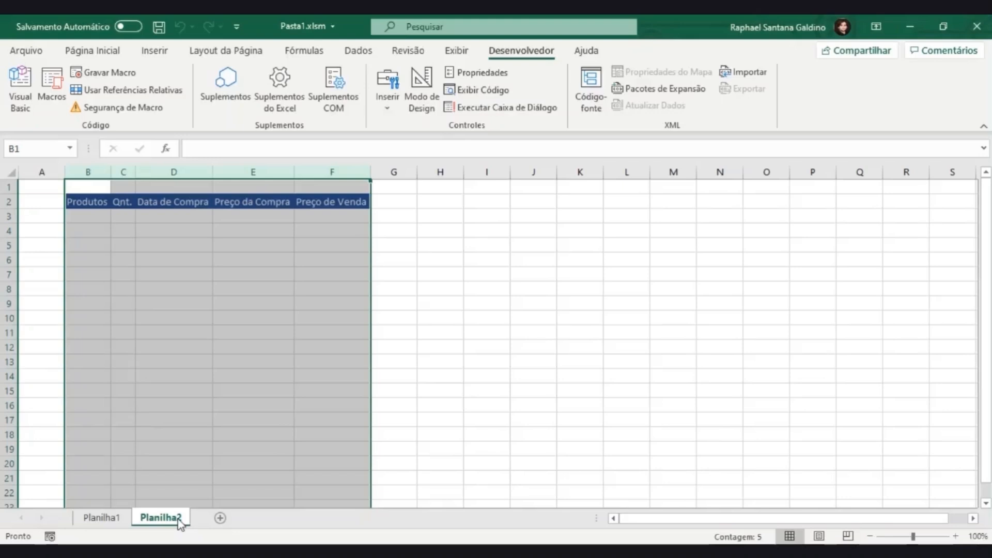
Step: Add another worksheet after Planilha2 and rename it Macro
left_click(220, 517)
double_click(227, 521)
type("Macro")
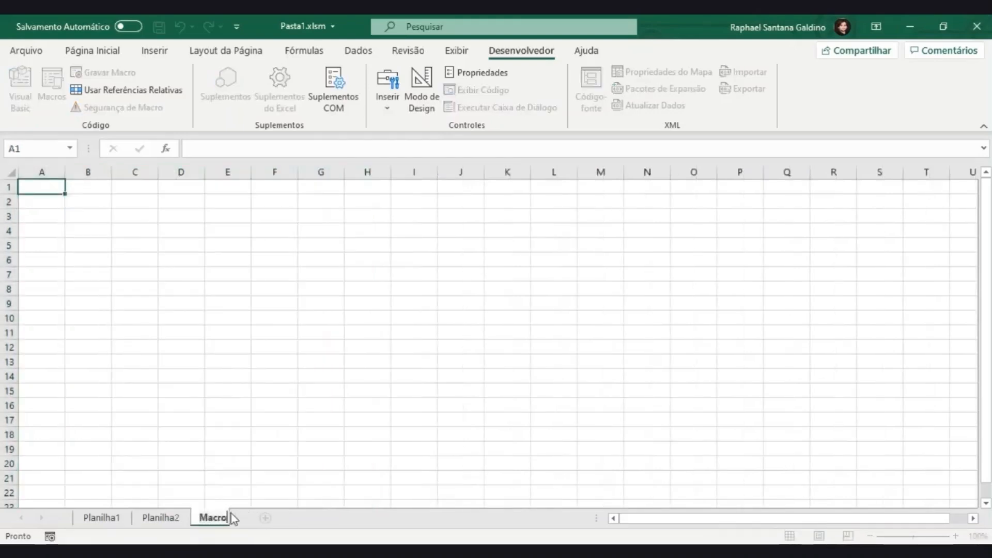
key("Return")
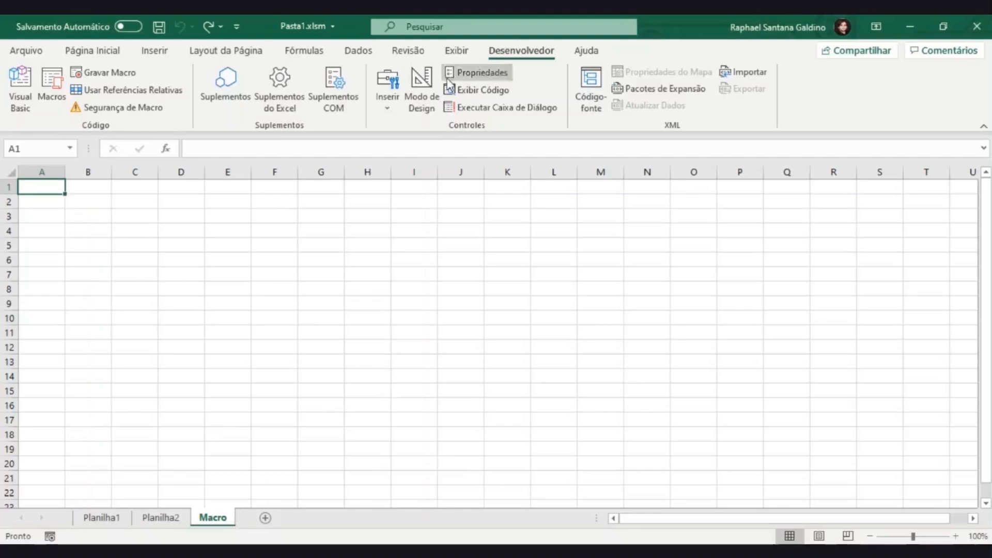
Step: Start recording a new macro named Cabaçalho_Absoluto, stored in this workbook
left_click(456, 51)
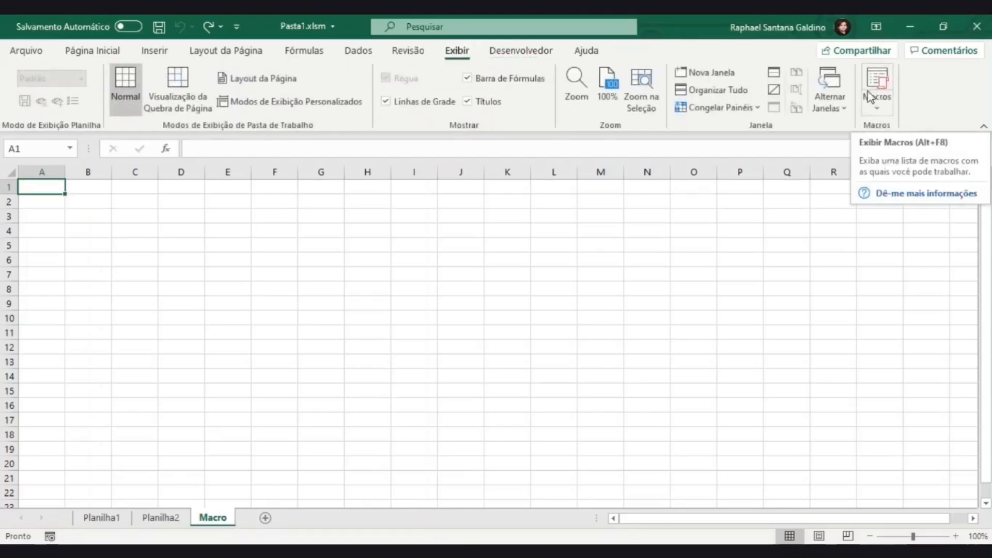
left_click(874, 109)
left_click(903, 148)
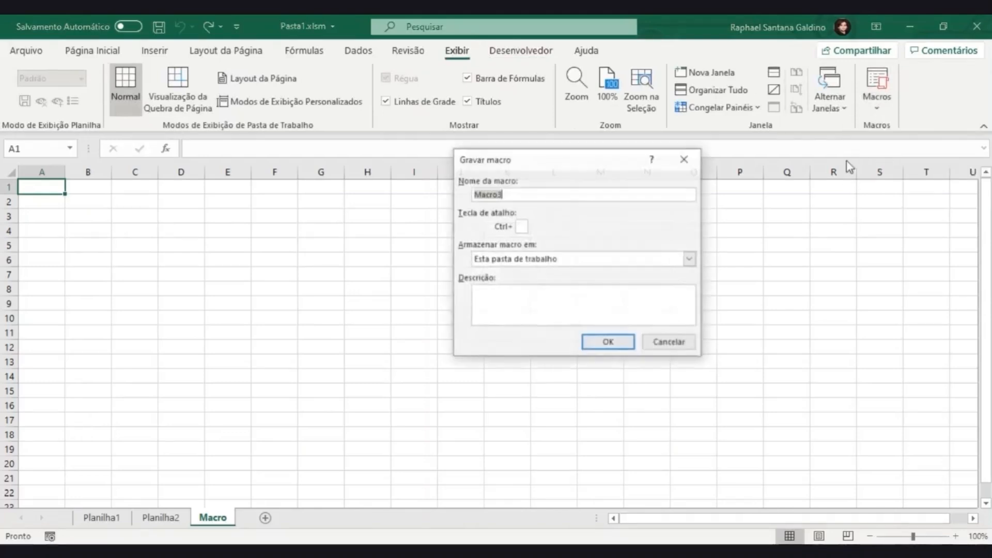
type("Caba")
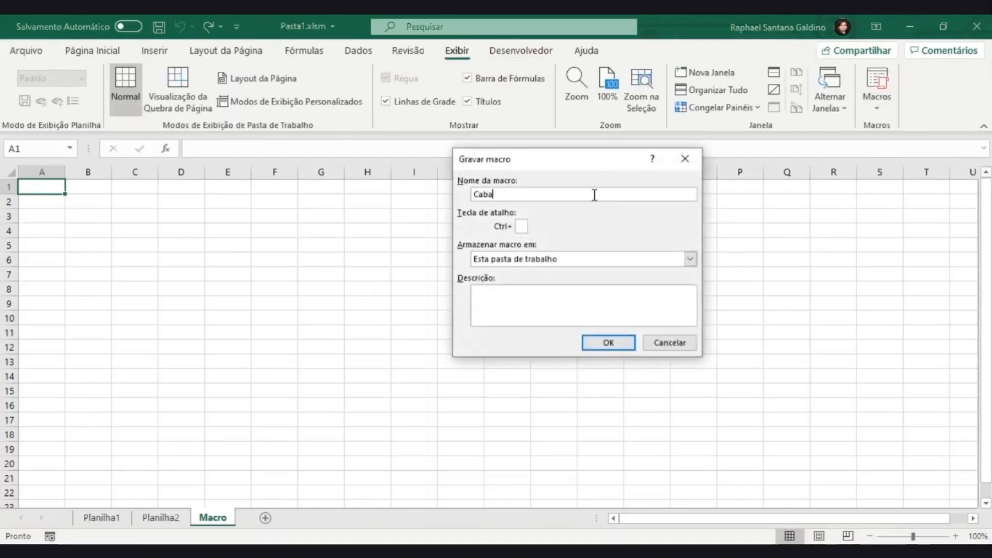
type("çalho_Absoluto")
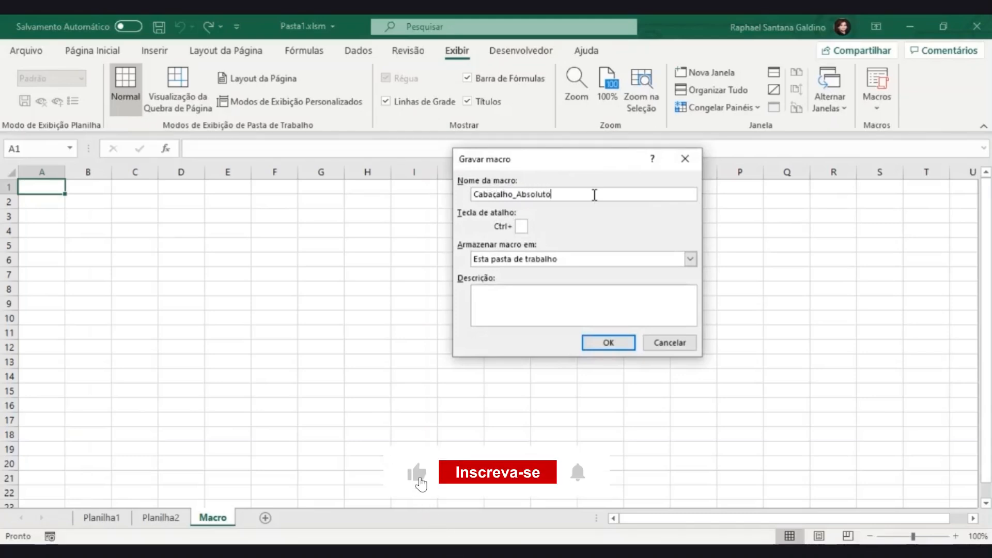
left_click(615, 343)
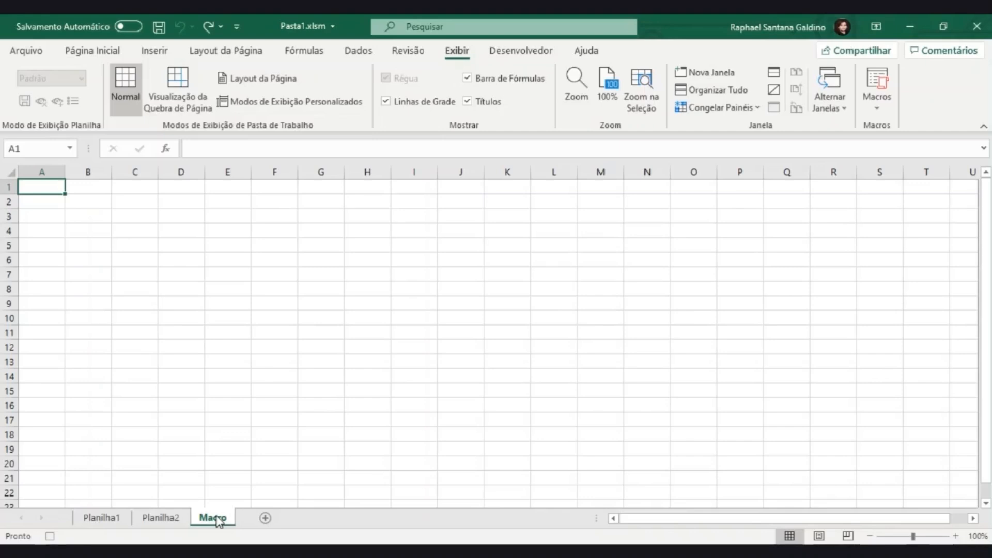
Step: Enter the headers Produtos, Qnt. and Preço in cells B2 to D2 of the Macro sheet
left_click(100, 200)
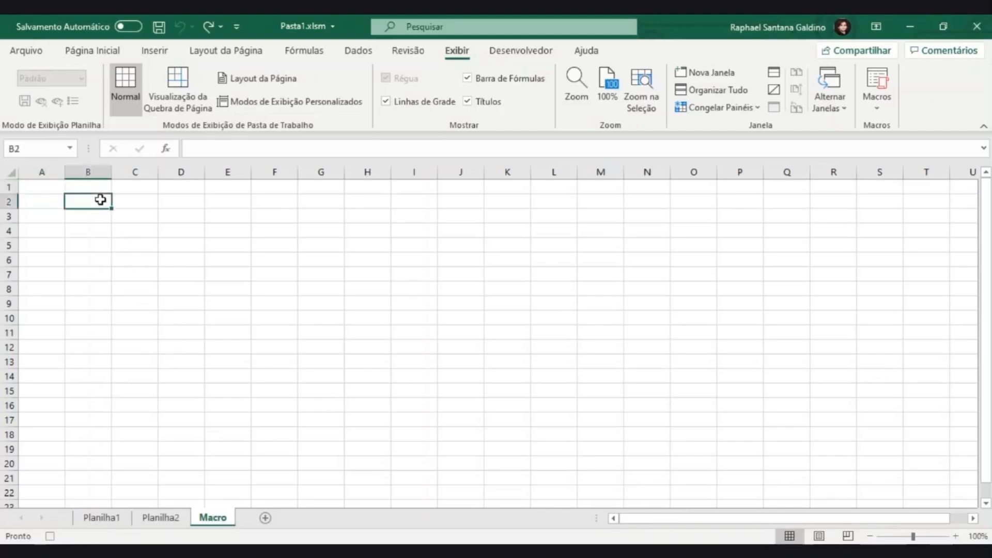
type("Produtos")
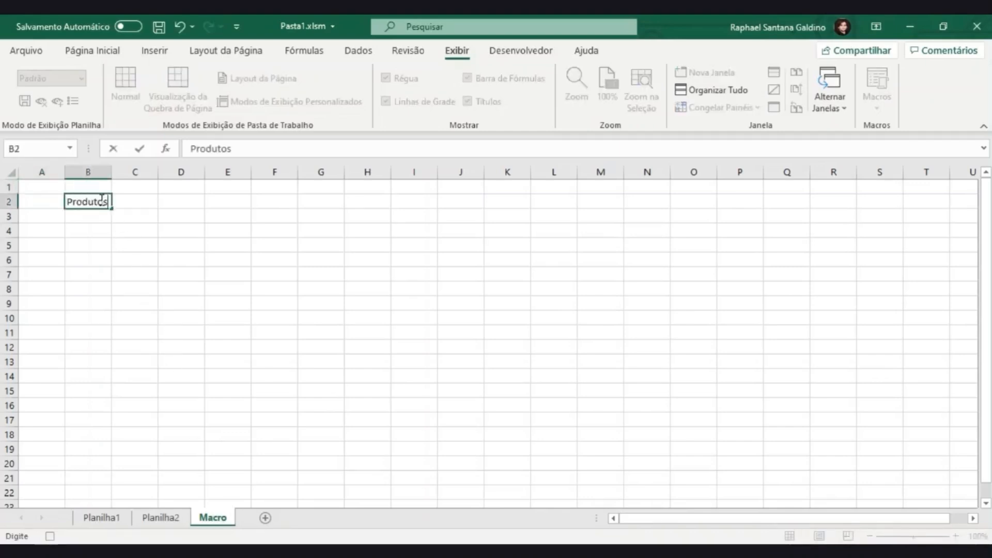
key("Tab")
type("Qnt.")
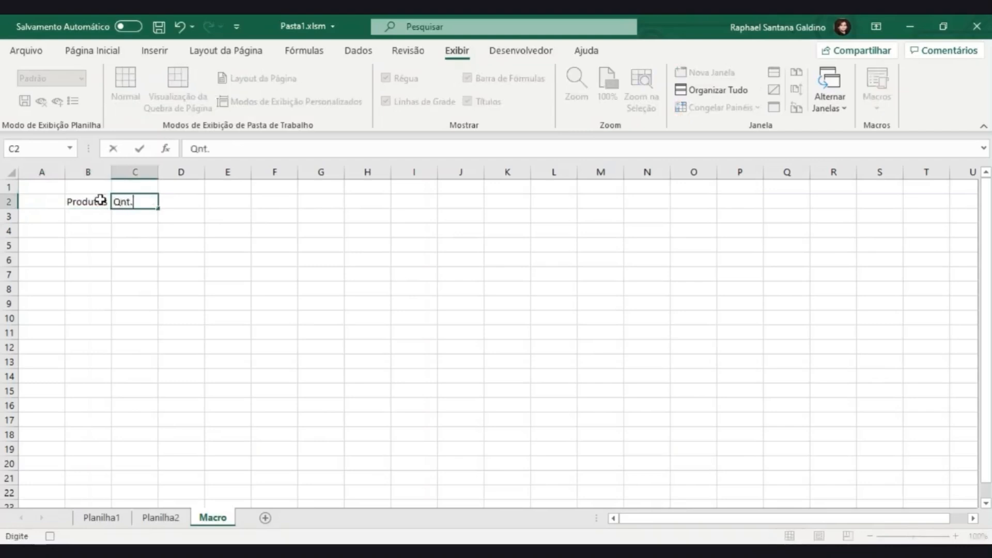
key("Tab")
type("Preço")
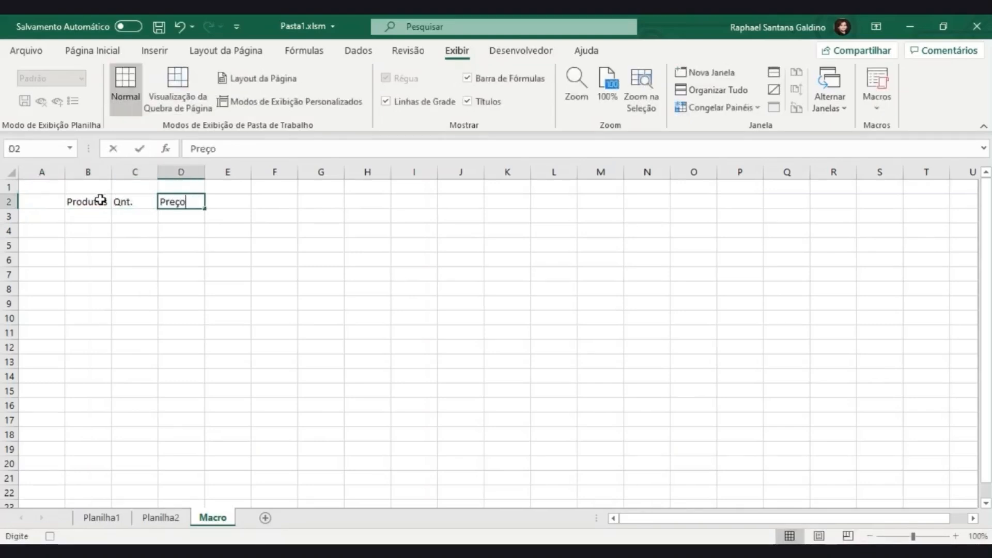
Step: Format the headers in cells B2 to D2 with a dark blue fill and white font color
left_click(103, 201)
left_click_drag(108, 201, 171, 202)
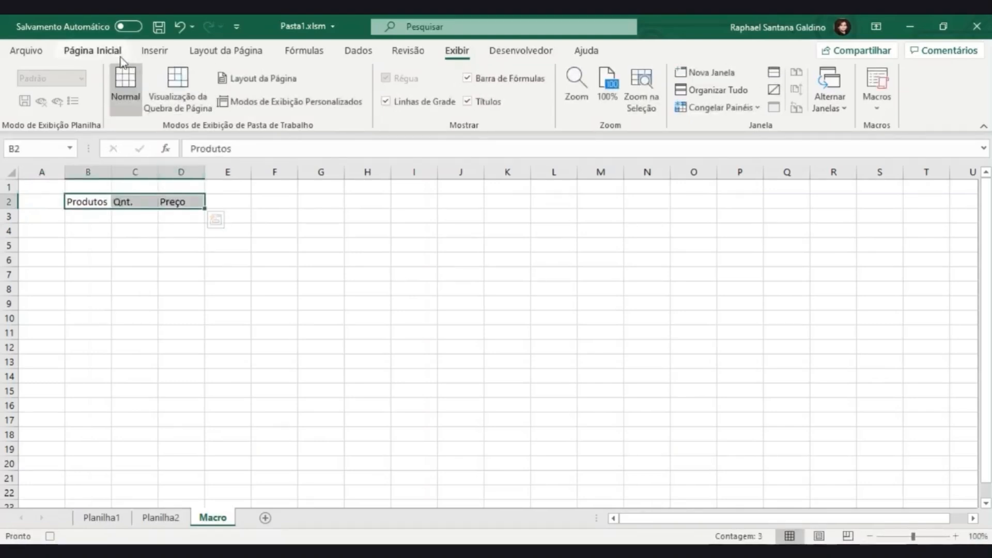
left_click(92, 50)
left_click(212, 101)
left_click(247, 102)
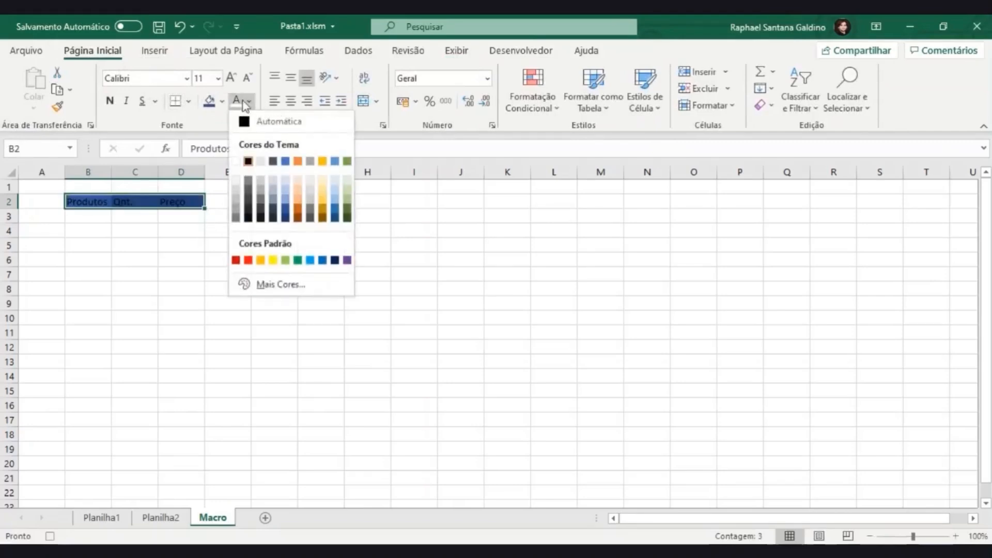
left_click(240, 101)
Step: Auto-fit the widths of columns B to D, select cell B3 and stop recording the macro
left_click_drag(201, 175, 93, 171)
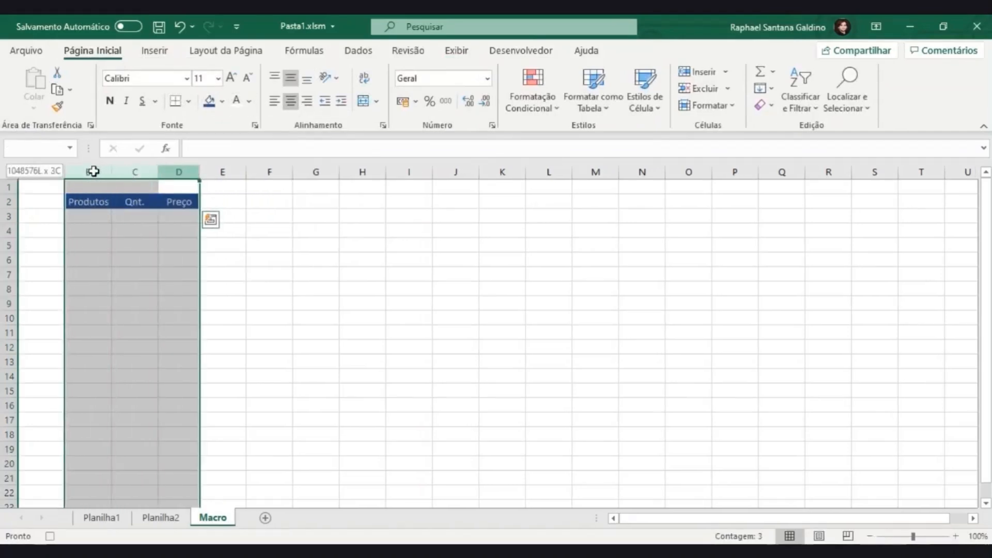
double_click(158, 172)
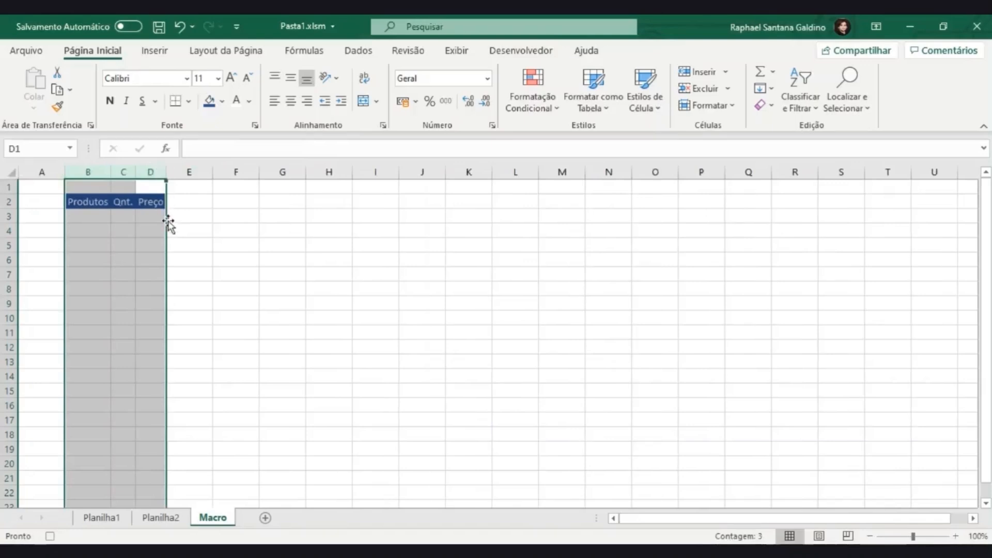
left_click(41, 188)
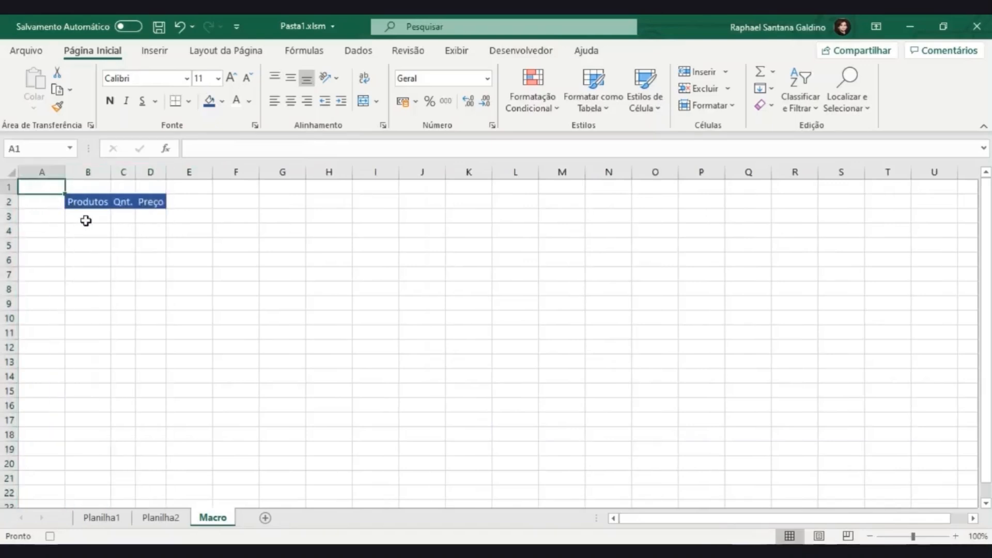
left_click(86, 221)
left_click(50, 536)
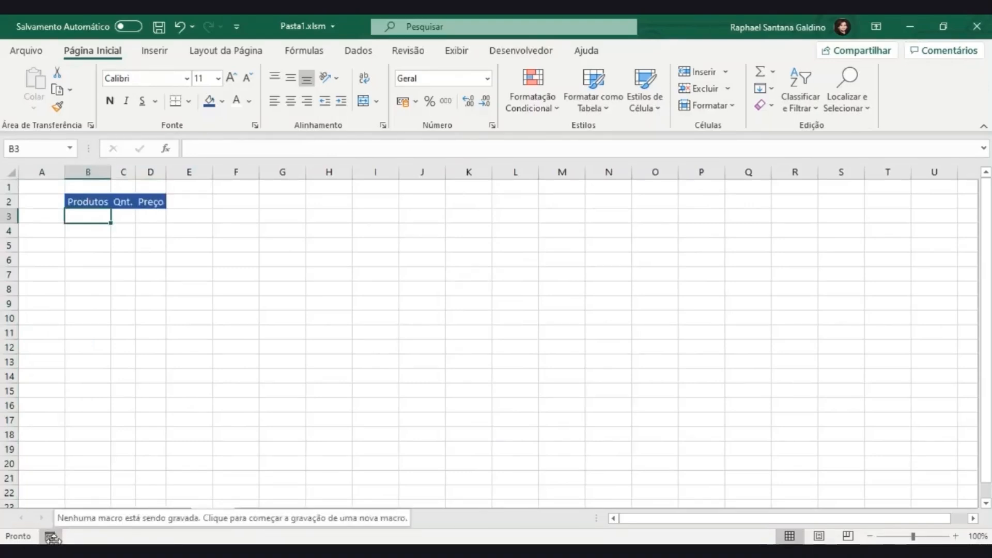
left_click(128, 491)
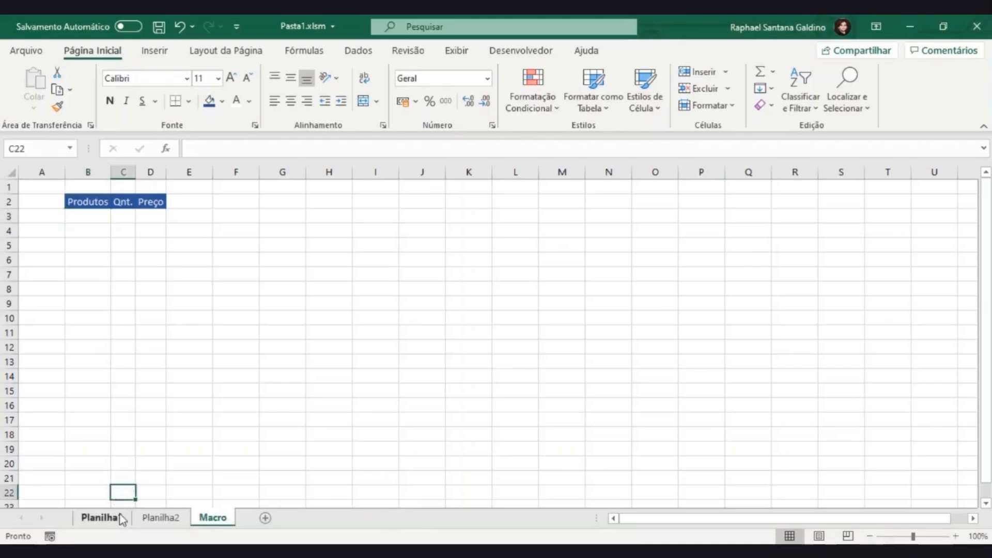
Step: Run the Cabaçalho_Absoluto macro starting from the Planilha1 sheet
left_click(101, 517)
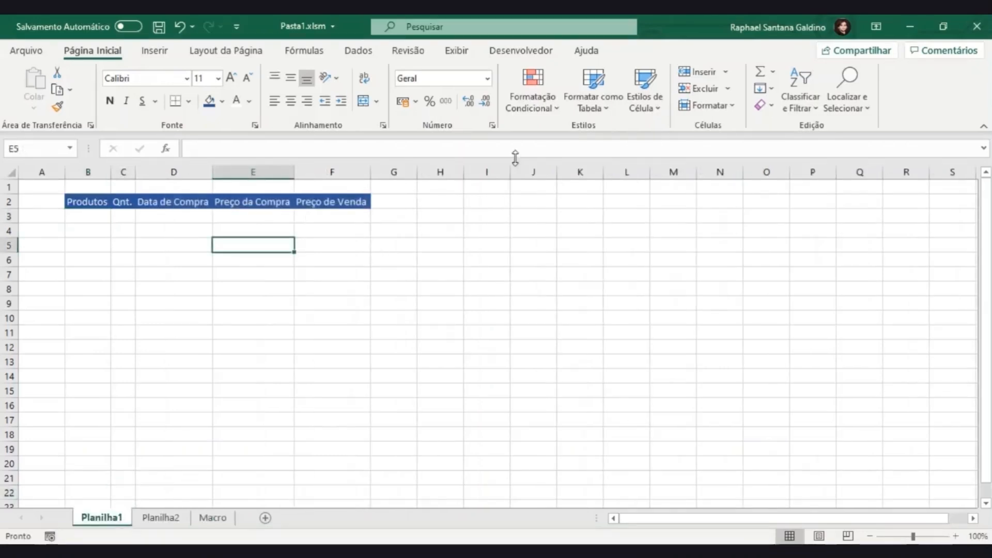
left_click(545, 48)
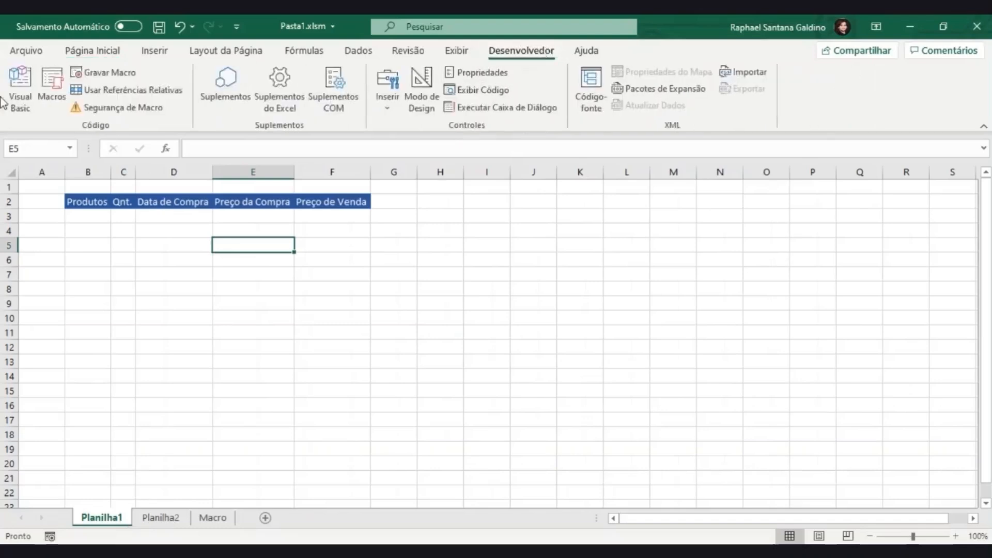
left_click(49, 87)
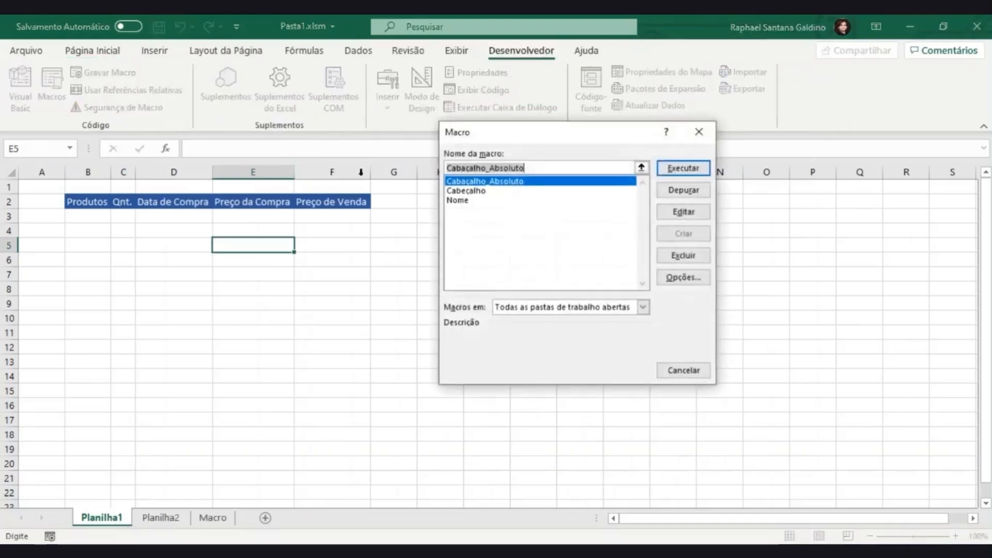
left_click(681, 170)
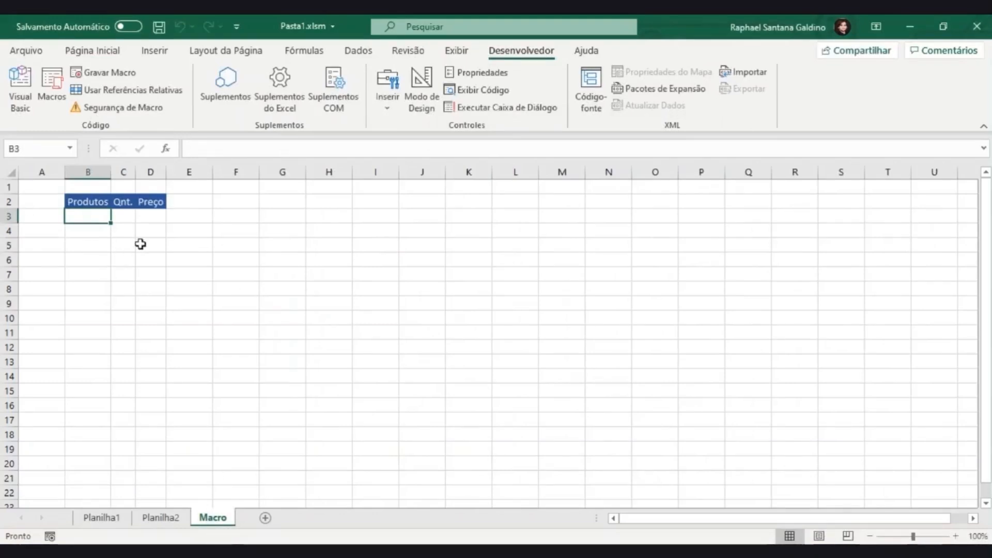
Step: Clear all contents and formatting from cells A1 to E4 on the Macro sheet
left_click_drag(202, 232, 20, 184)
key("Delete")
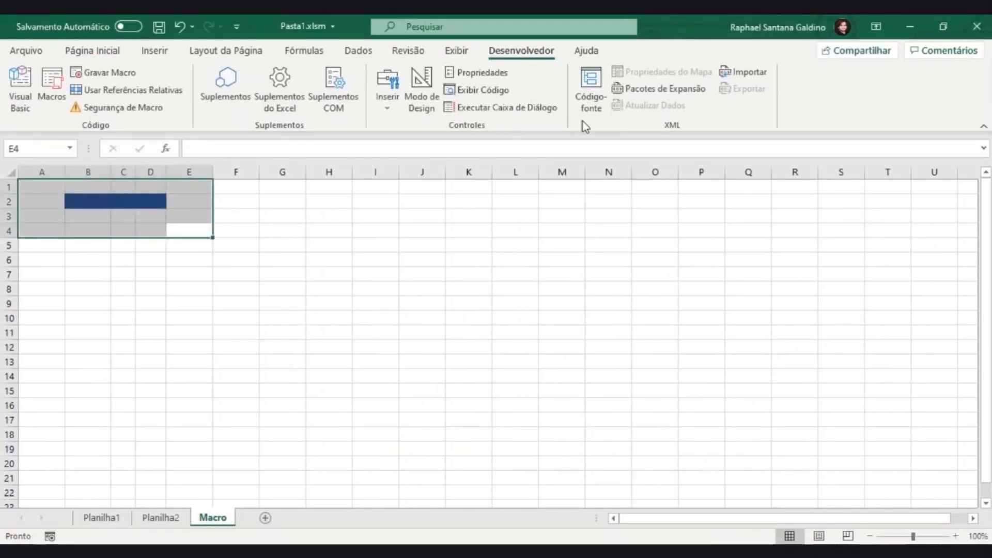
left_click(139, 57)
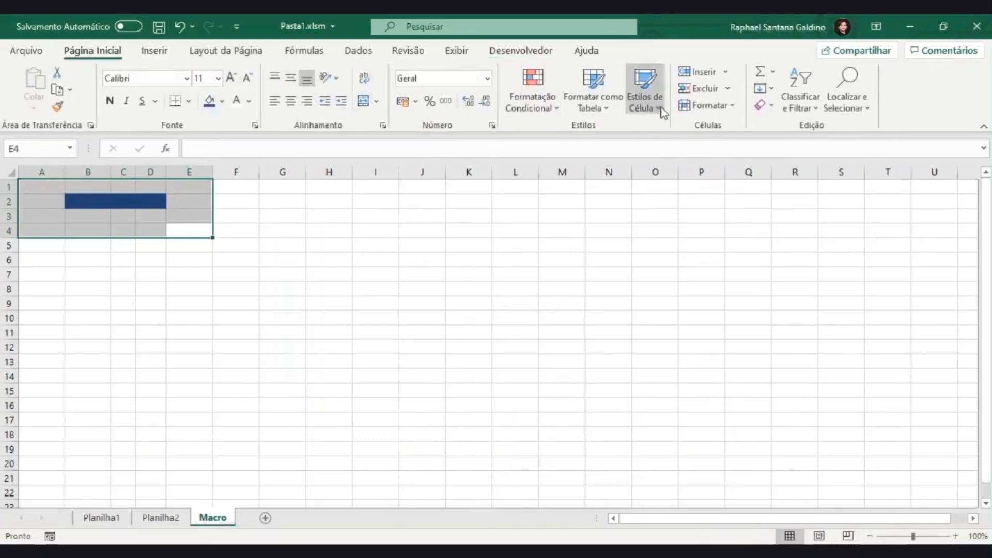
left_click(763, 105)
left_click(777, 127)
left_click(155, 409)
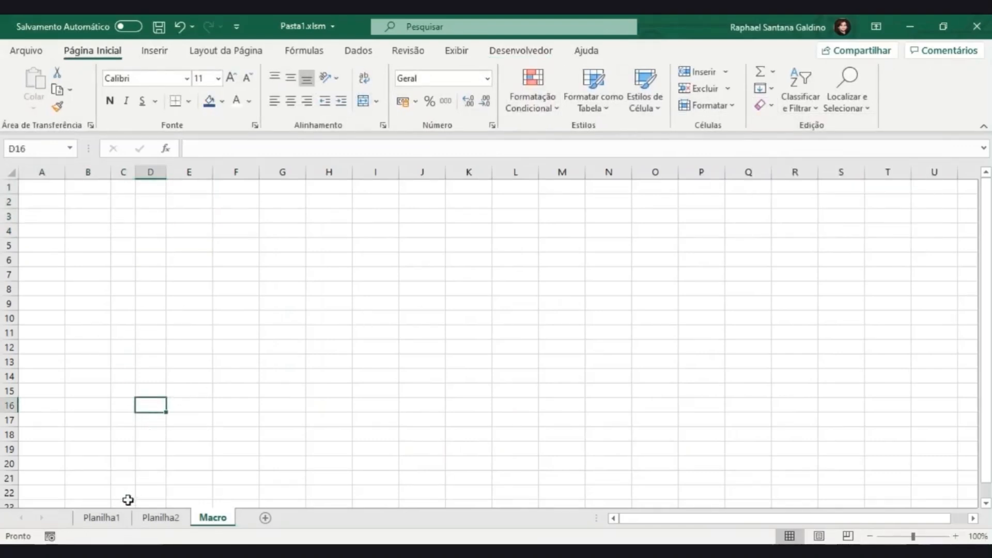
Step: Run the Cabaçalho_Absoluto macro again, starting from cell C3 of the Planilha2 sheet
left_click(115, 517)
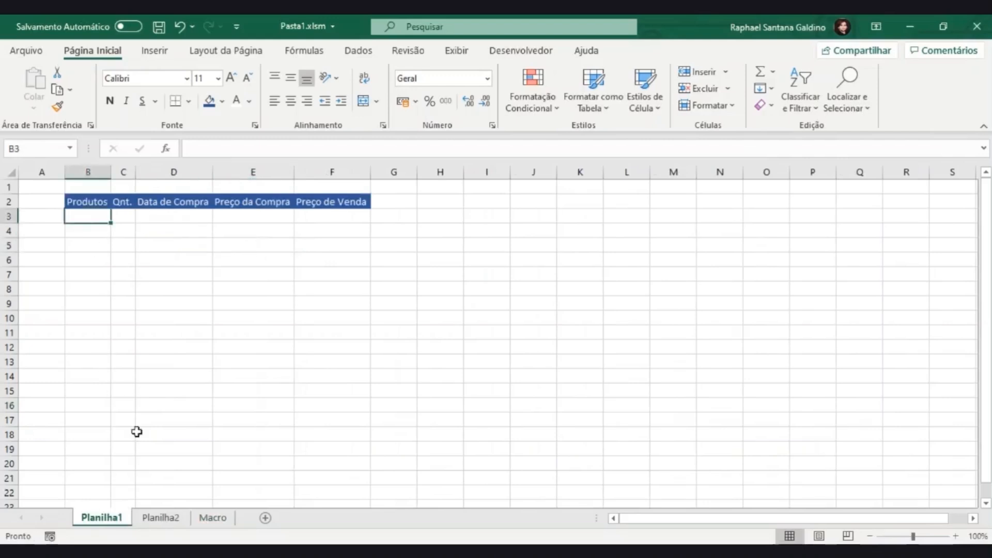
left_click(161, 516)
left_click(113, 216)
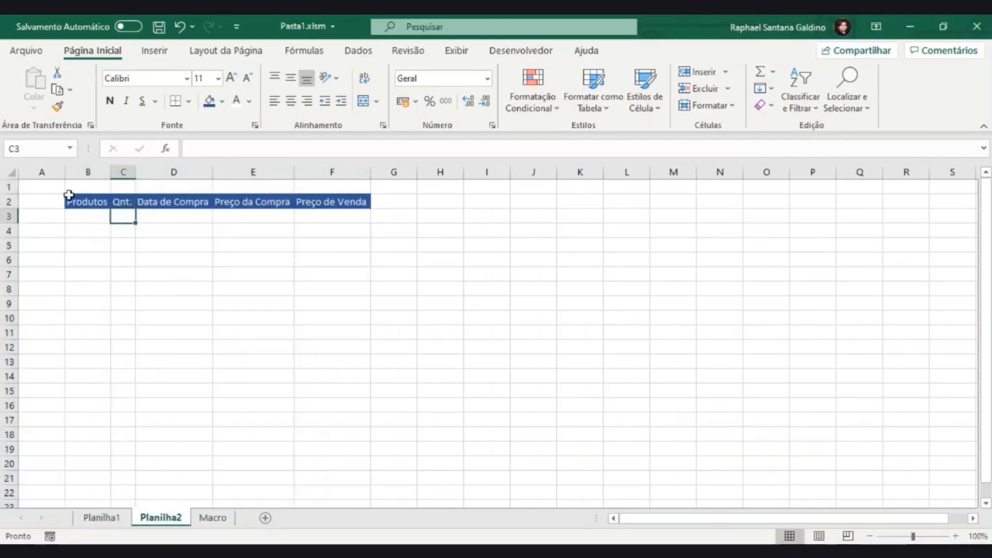
left_click(530, 50)
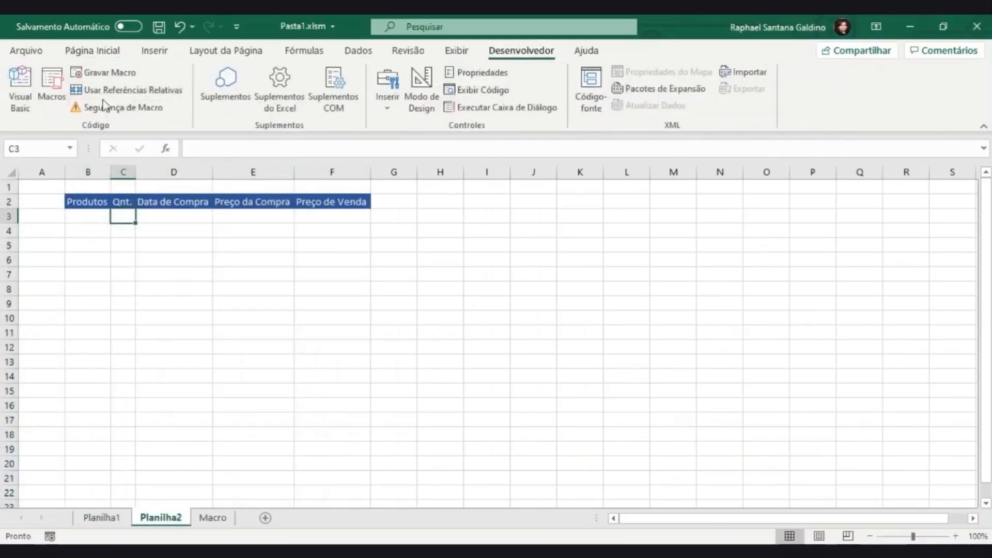
left_click(53, 97)
left_click(690, 172)
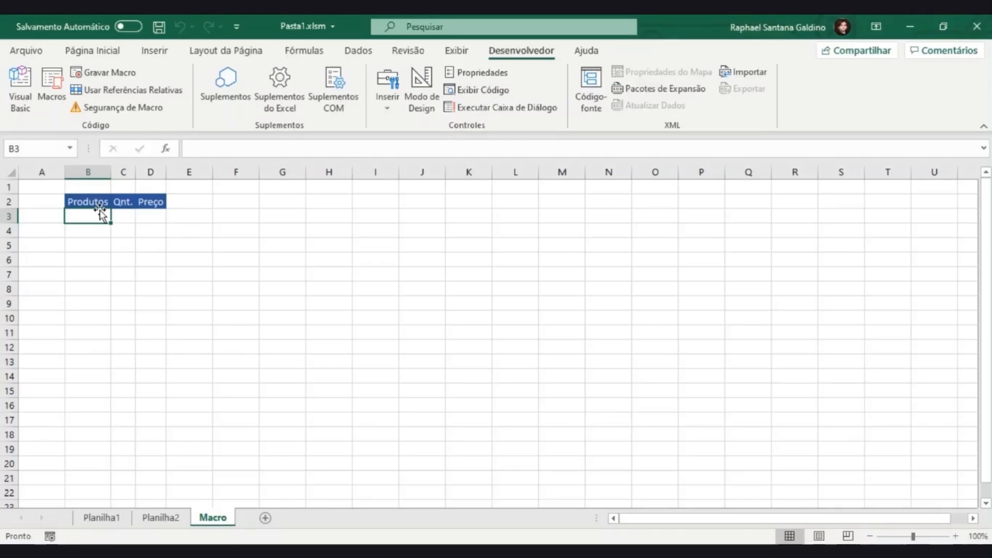
Step: Add a new worksheet after Macro and run the Cabeçalho macro on it from cell C4
left_click(266, 518)
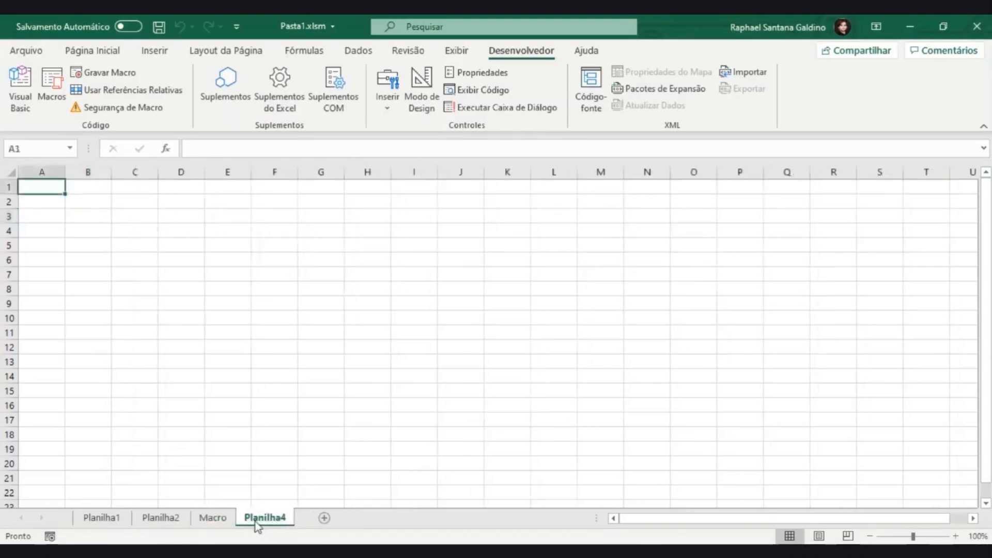
left_click(137, 228)
left_click(51, 85)
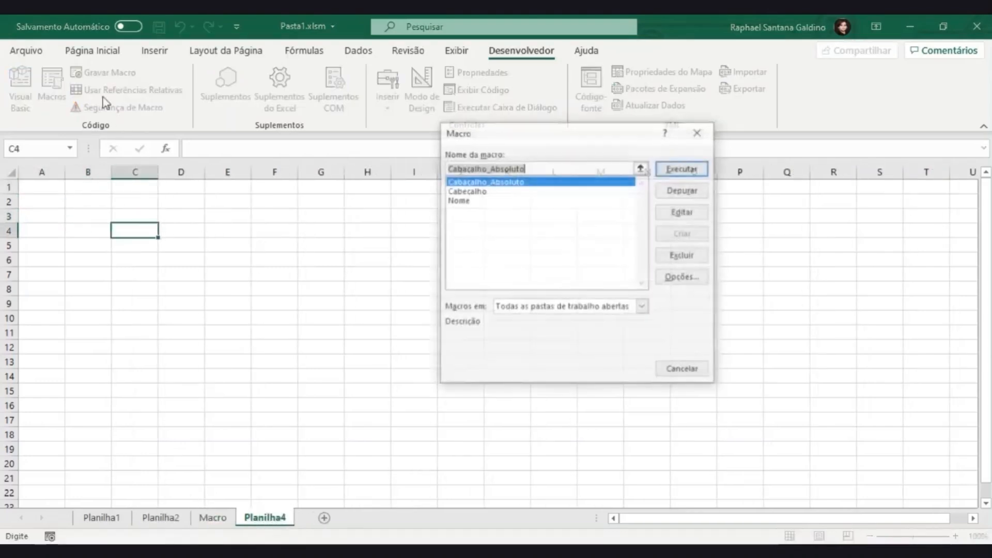
left_click(500, 190)
left_click(684, 174)
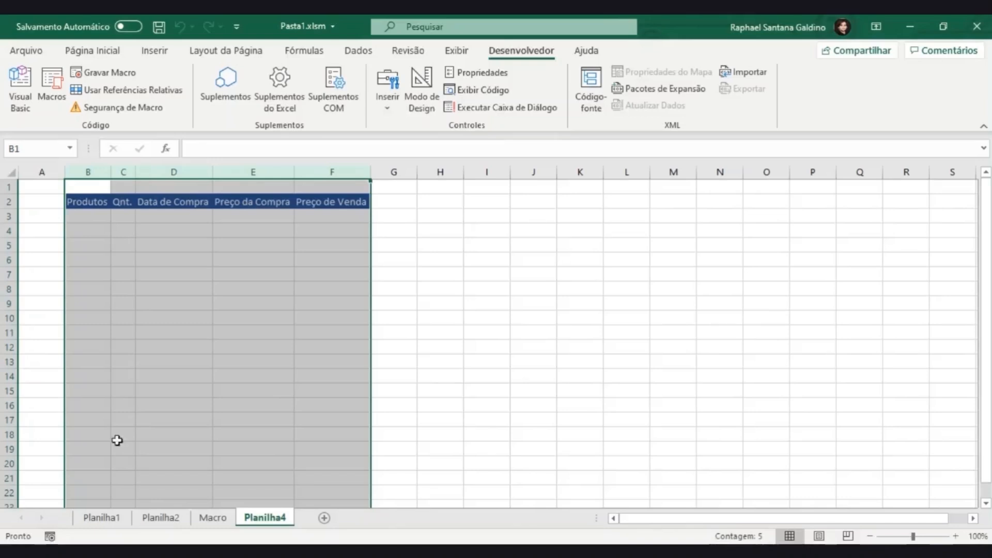
left_click(444, 361)
Step: Start recording a macro named UsandoAtalho with the shortcut letter z, stored in this workbook
left_click(54, 537)
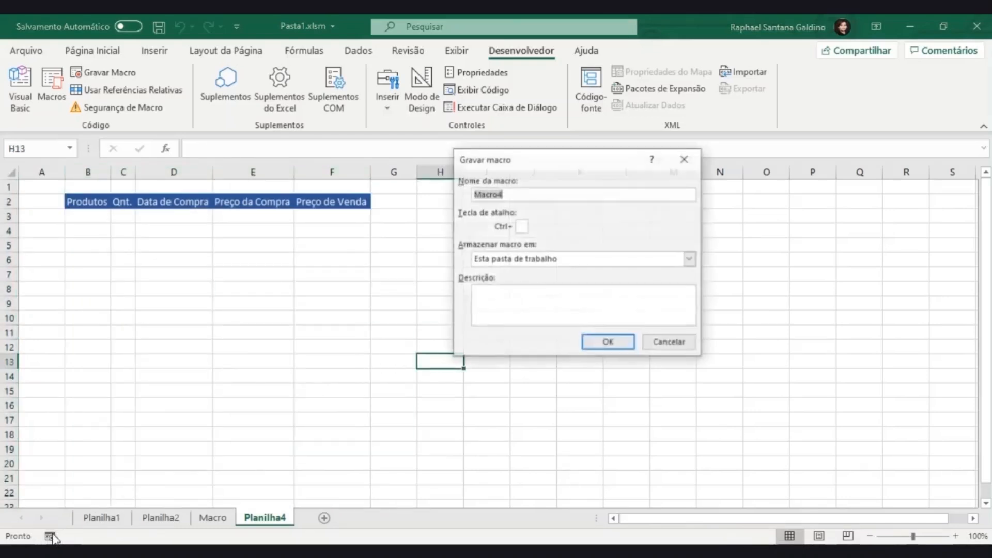
type("UsandoAtalho")
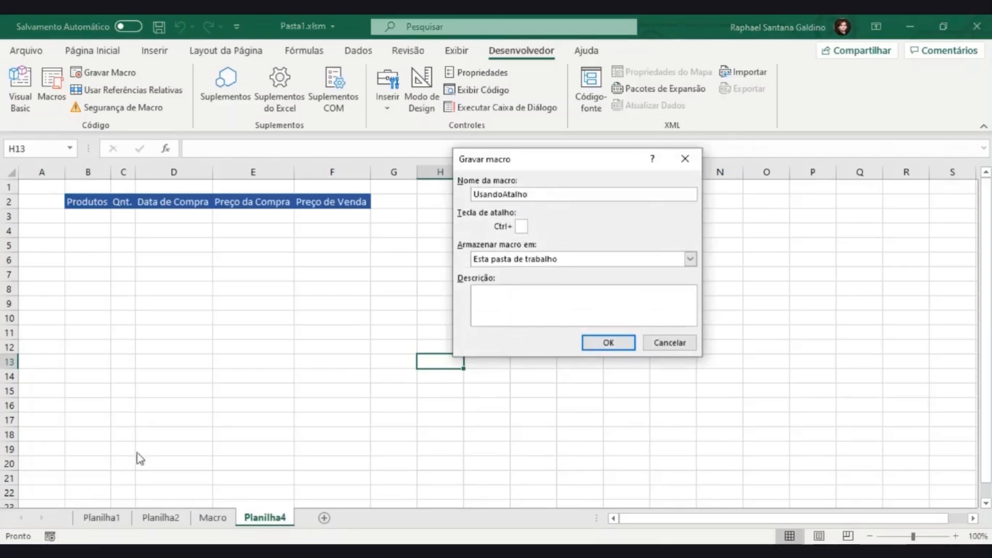
type("z")
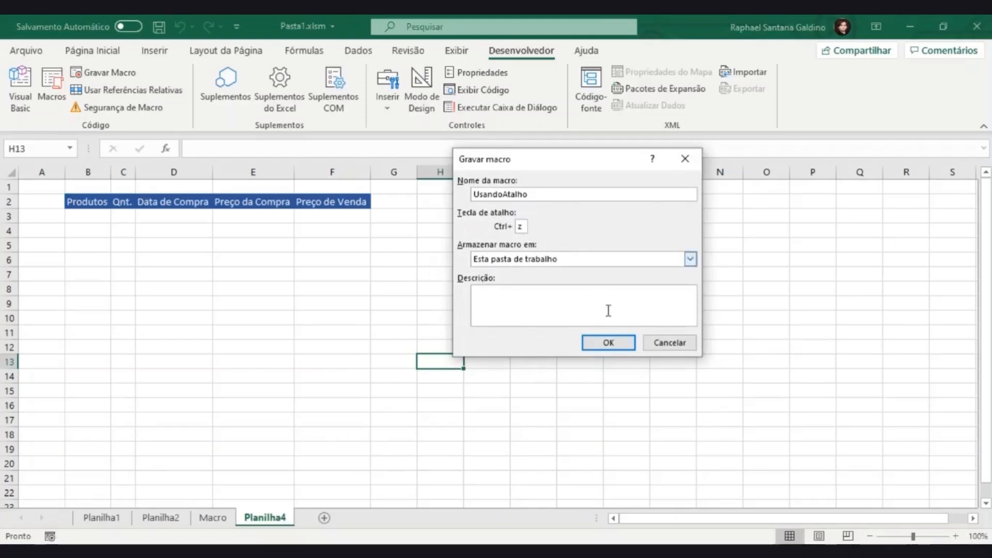
left_click(609, 343)
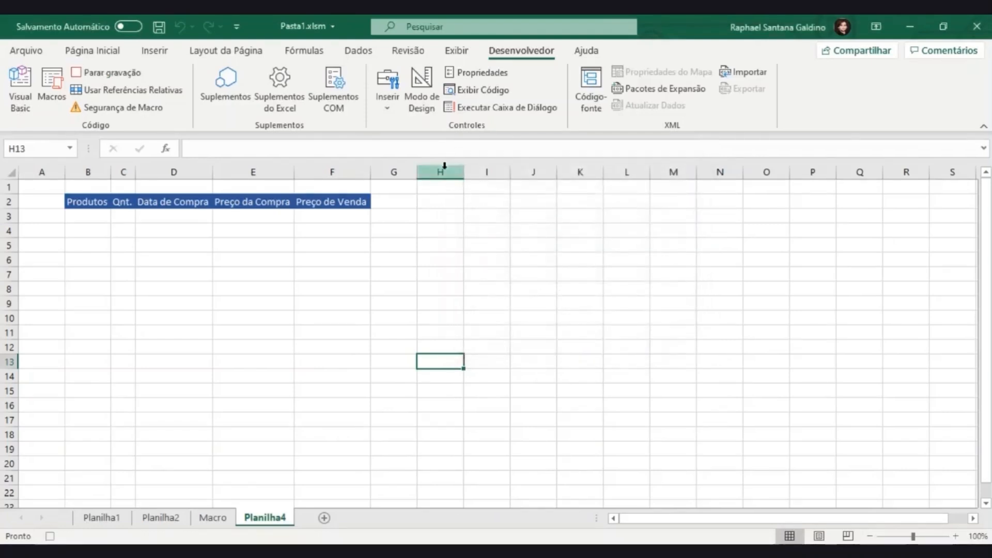
Step: Enter the label Nome: in cell H2 of Planilha4 and stop recording the macro
left_click(440, 202)
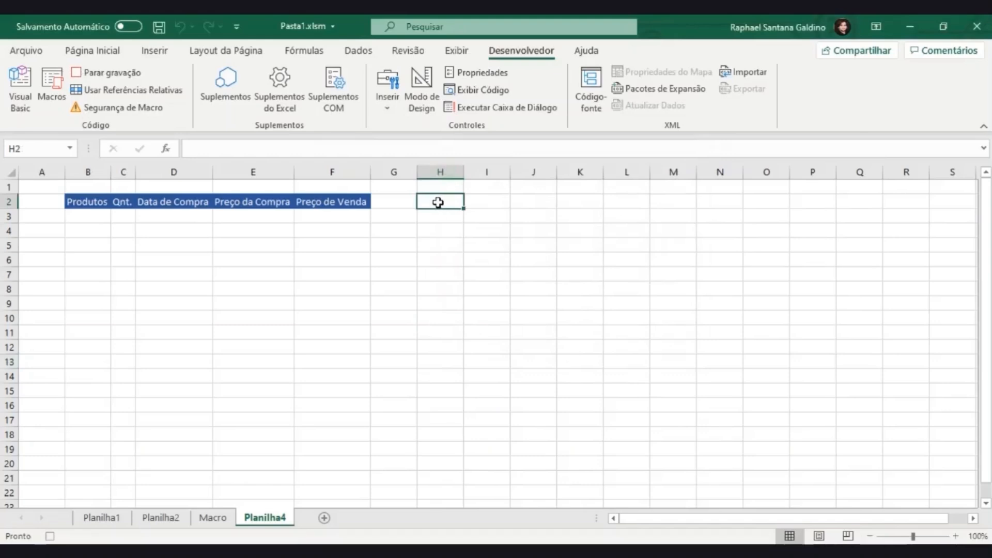
double_click(440, 203)
type("Nome")
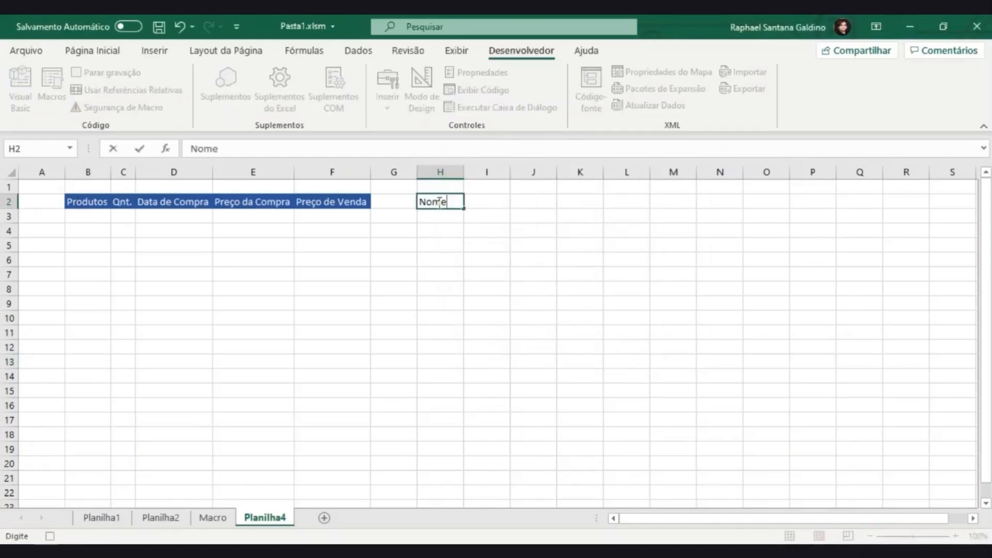
type(":")
key("Return")
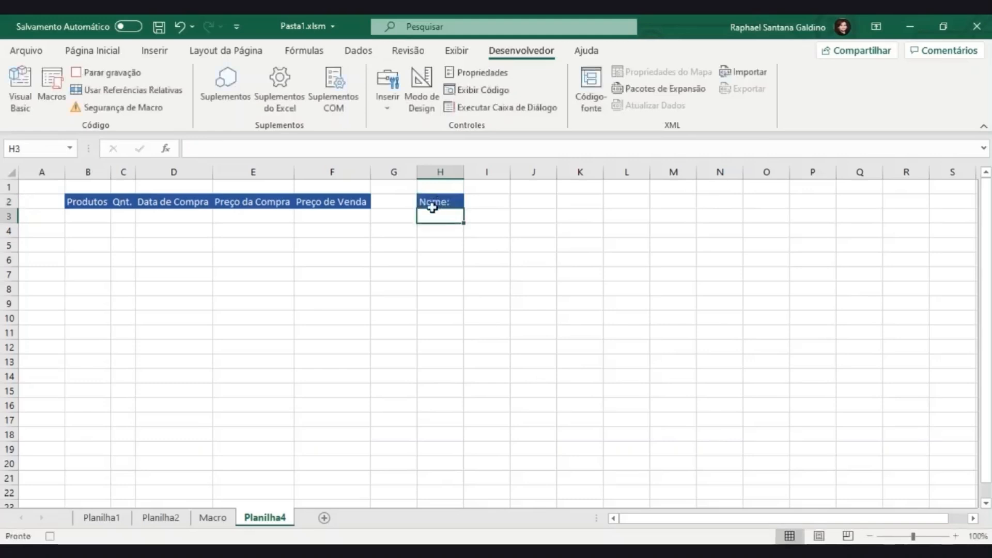
left_click(50, 537)
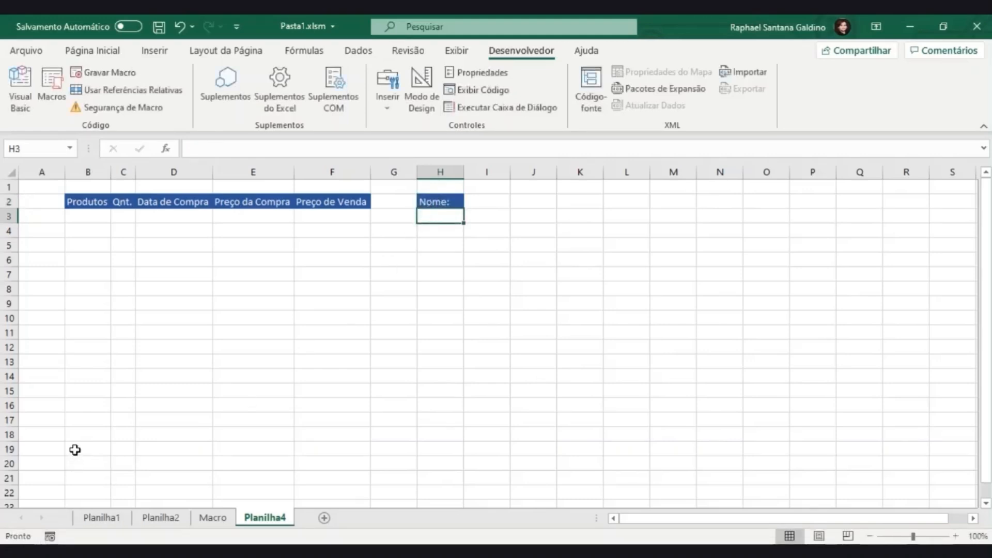
Step: Run the UsandoAtalho macro on the Macro sheet through its assigned key combination, starting from cell J8
left_click(209, 518)
left_click(422, 288)
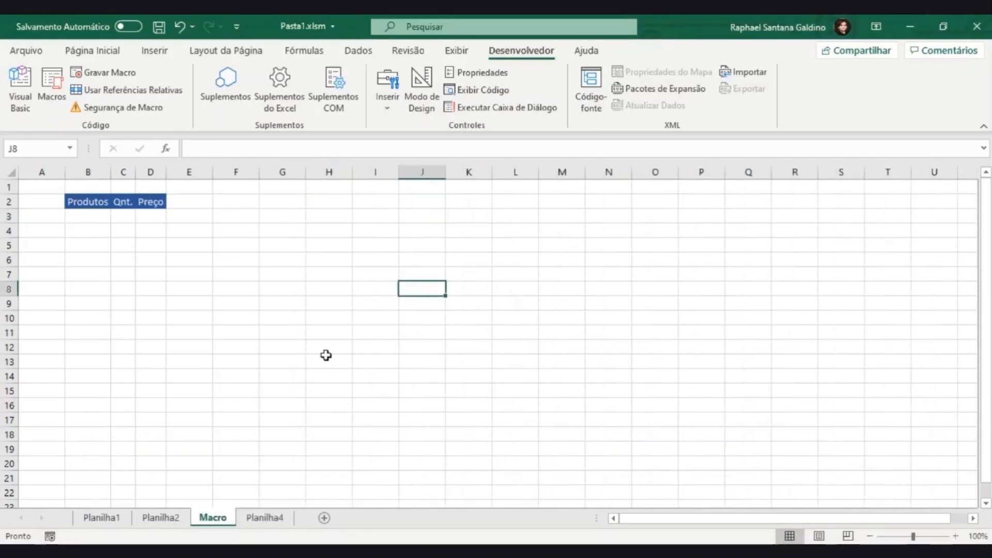
key("ctrl+m")
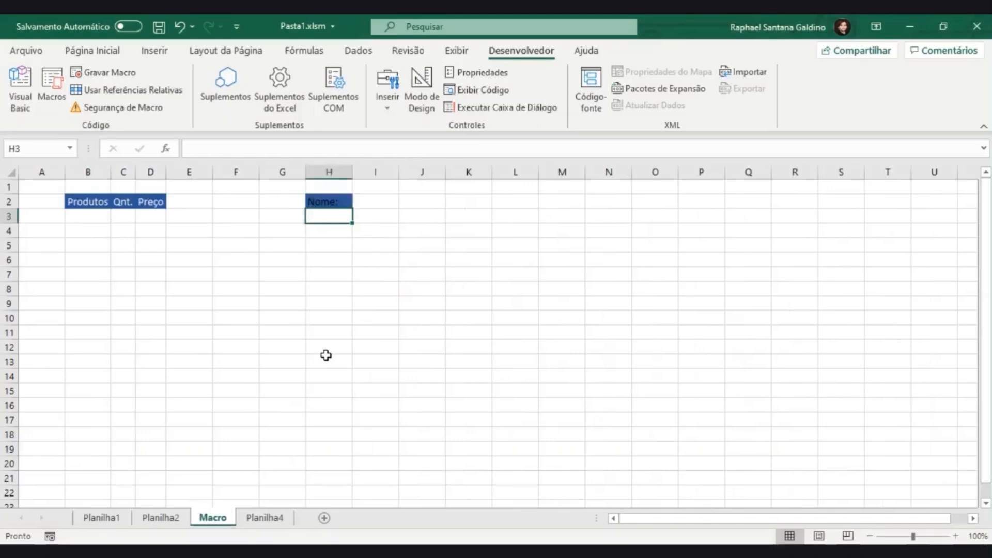